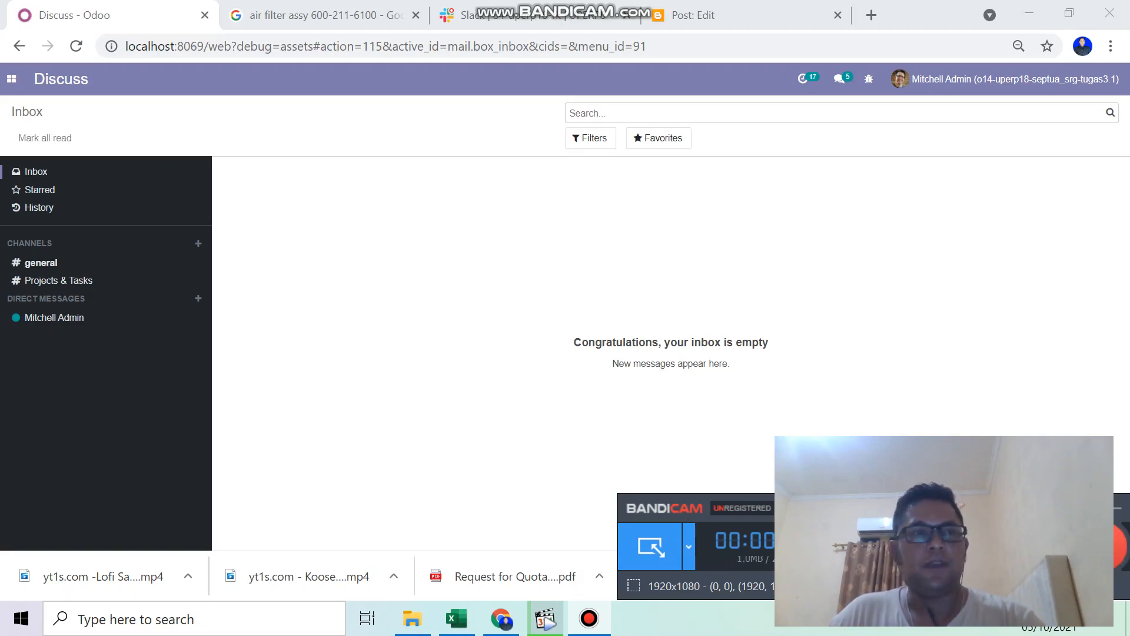
Open the United Tractors record from the vendors list in the Purchase app.
click(12, 81)
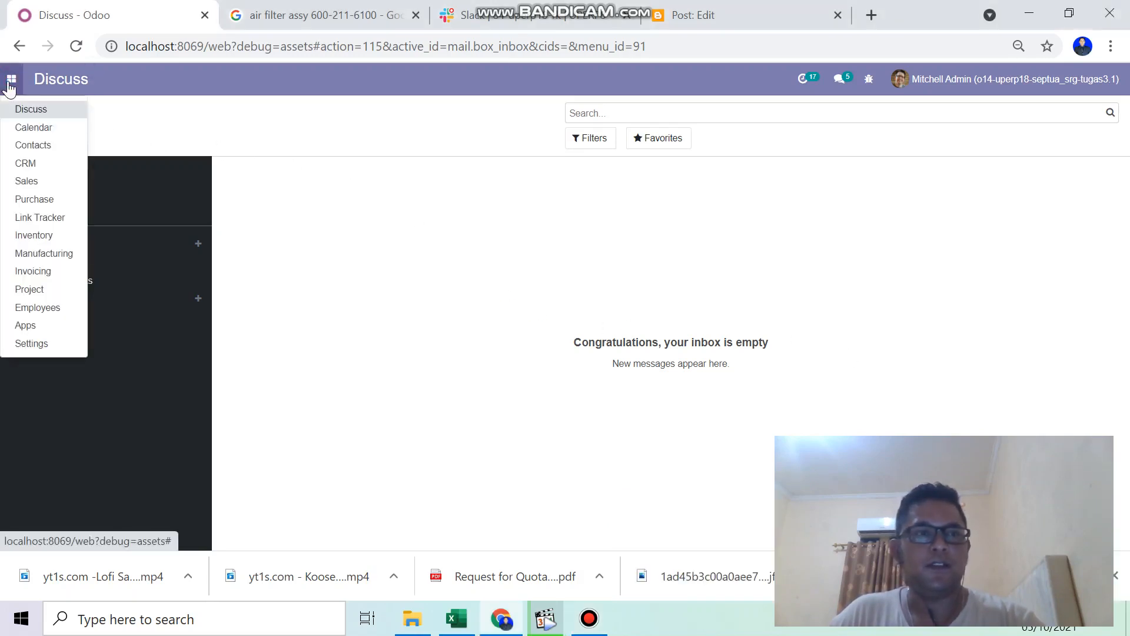
click(66, 199)
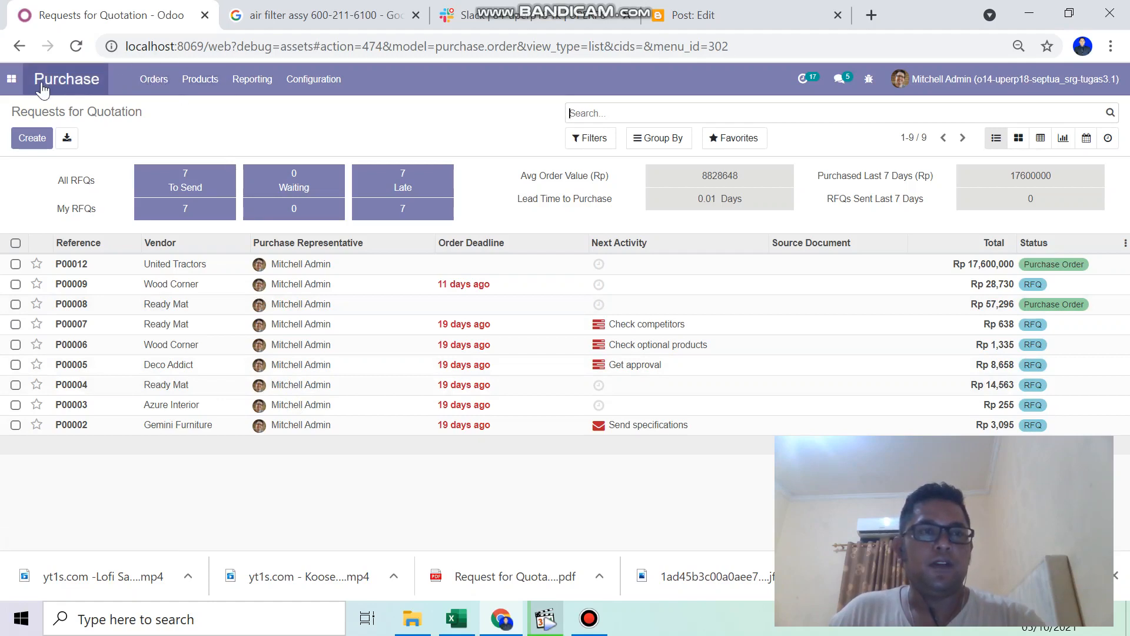
click(154, 82)
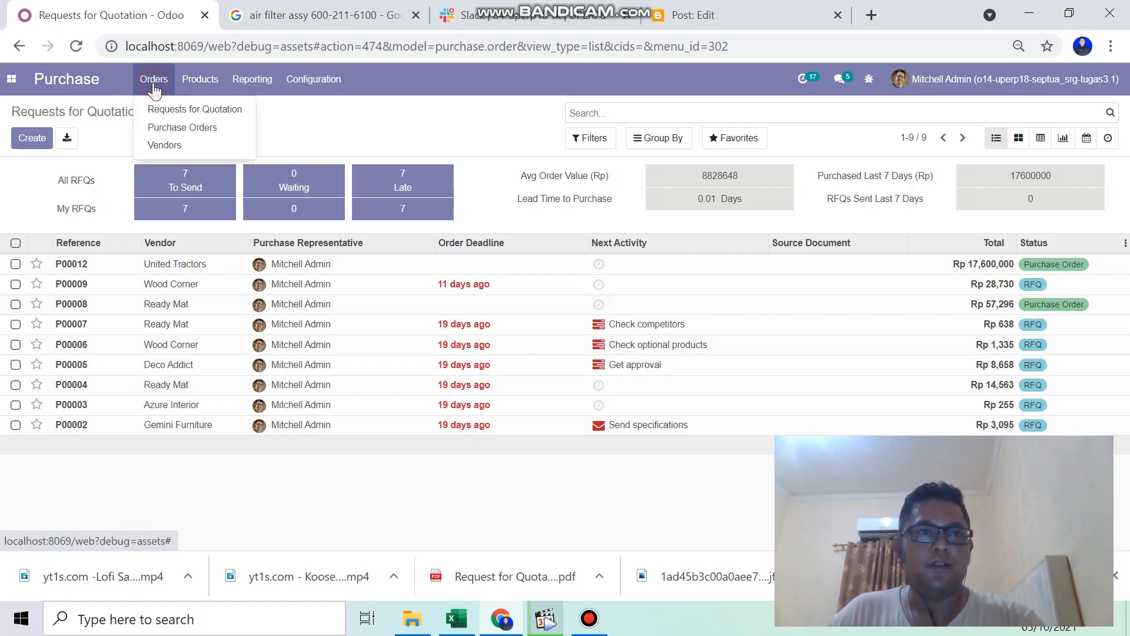
click(171, 146)
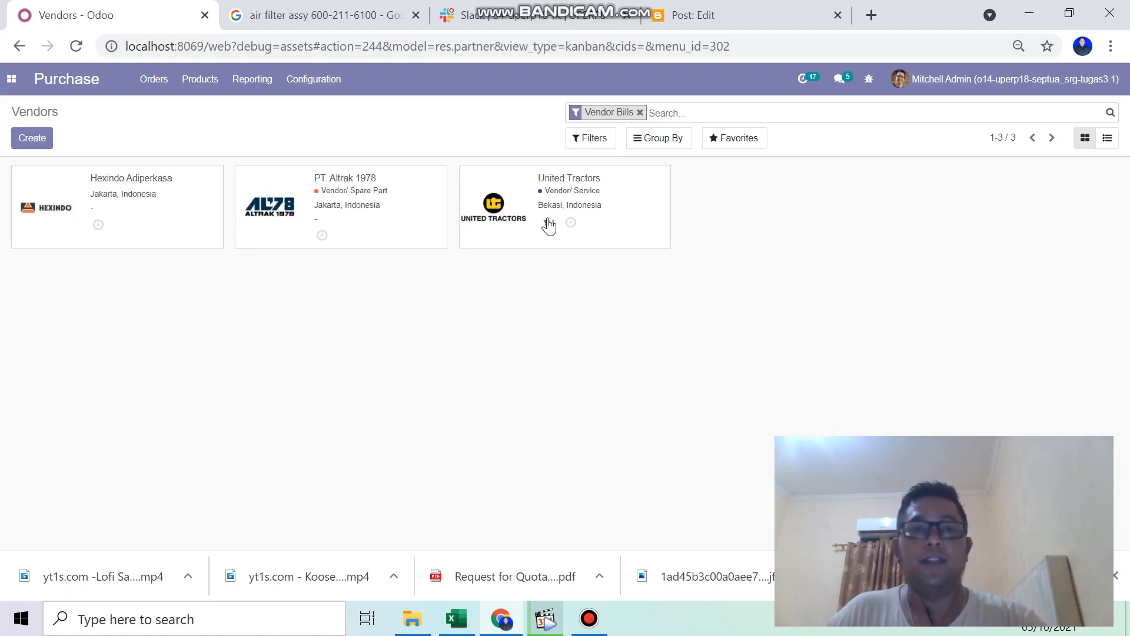
double_click(556, 192)
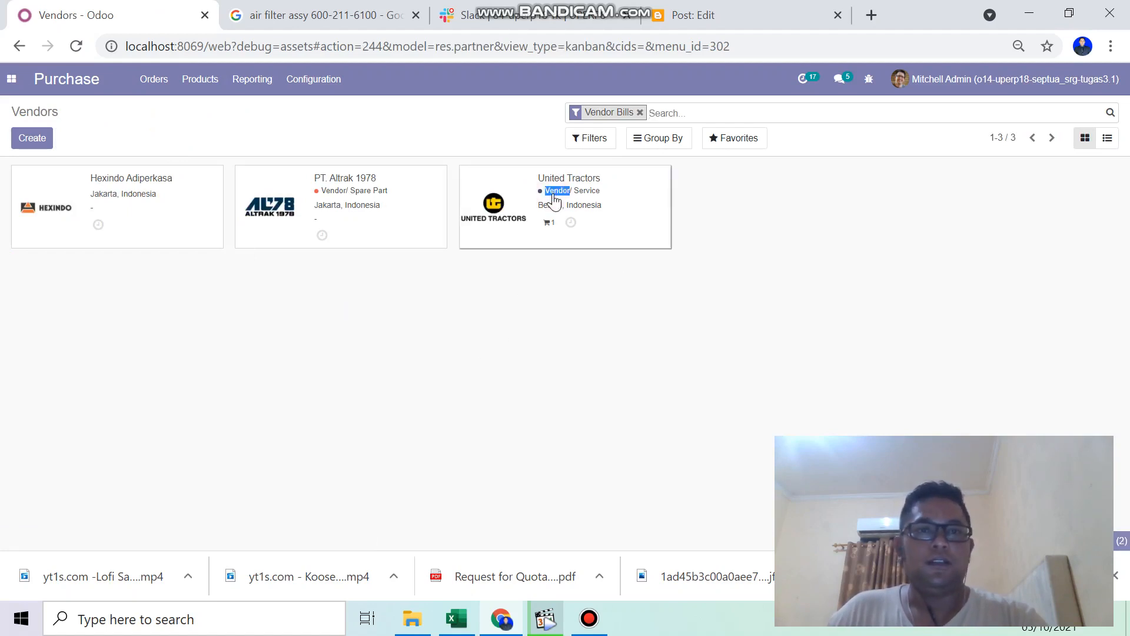
click(553, 202)
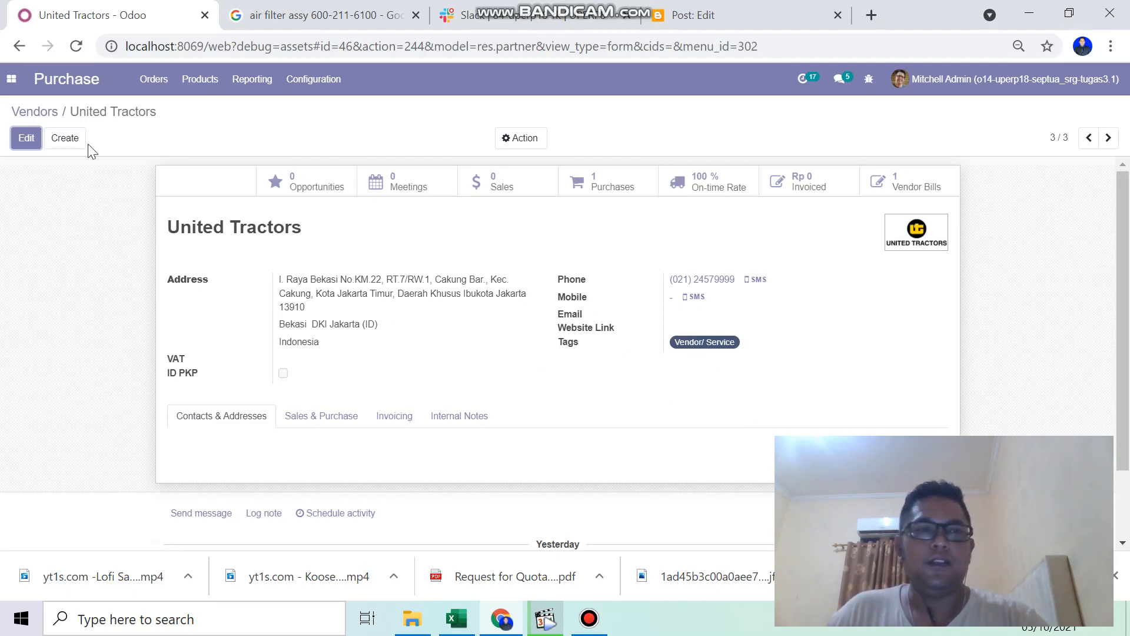
Open the Contact Tags configuration list in the Contacts app.
click(11, 79)
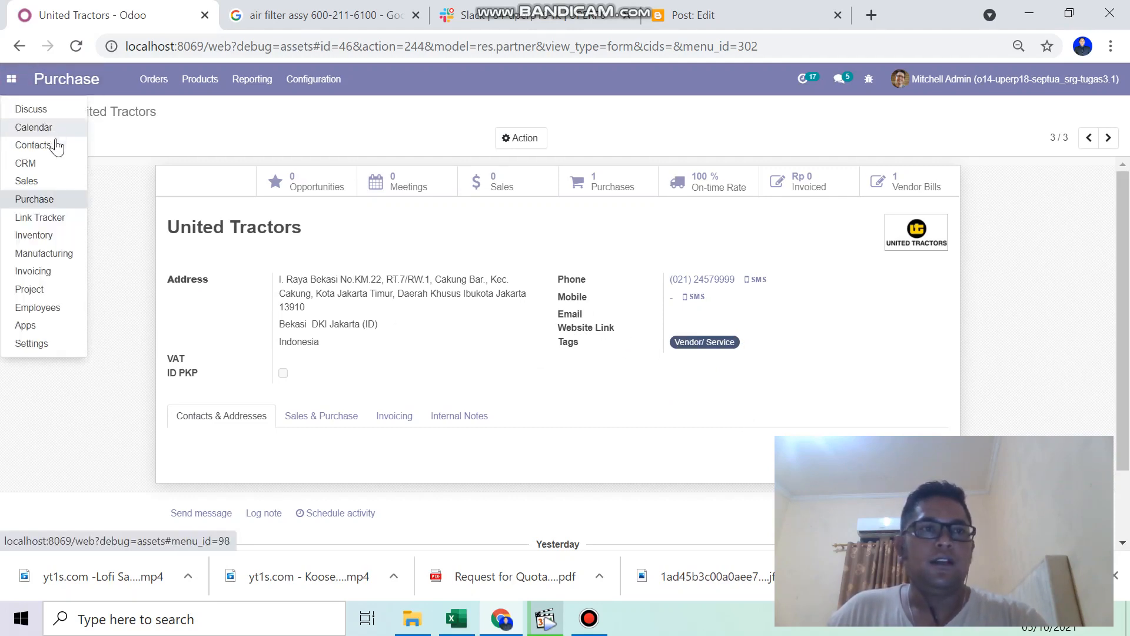
click(57, 147)
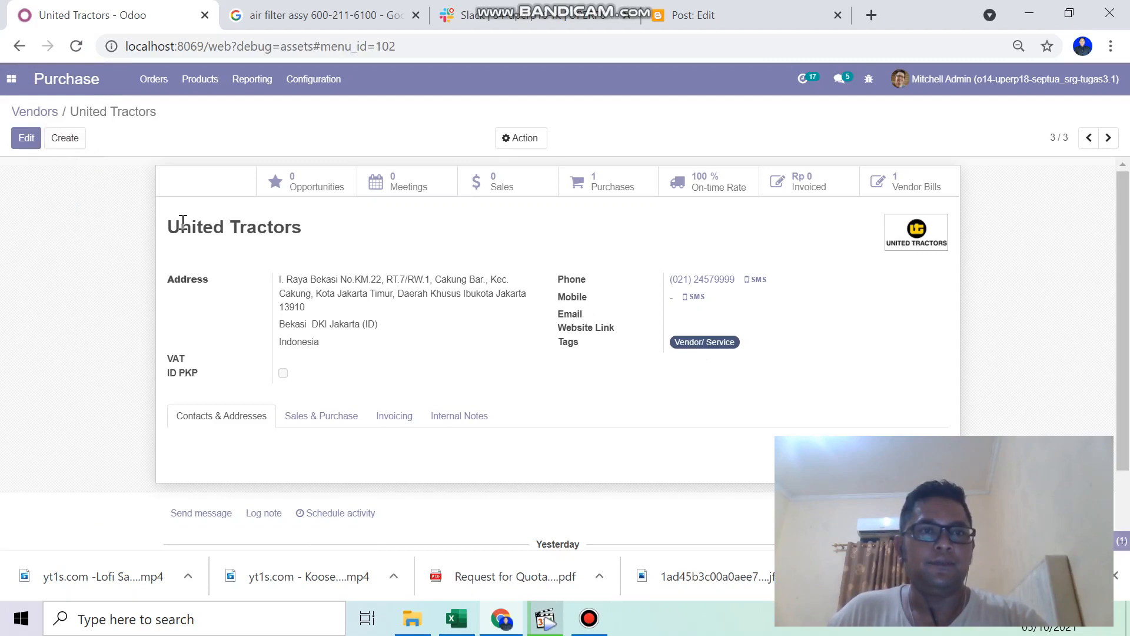
click(205, 87)
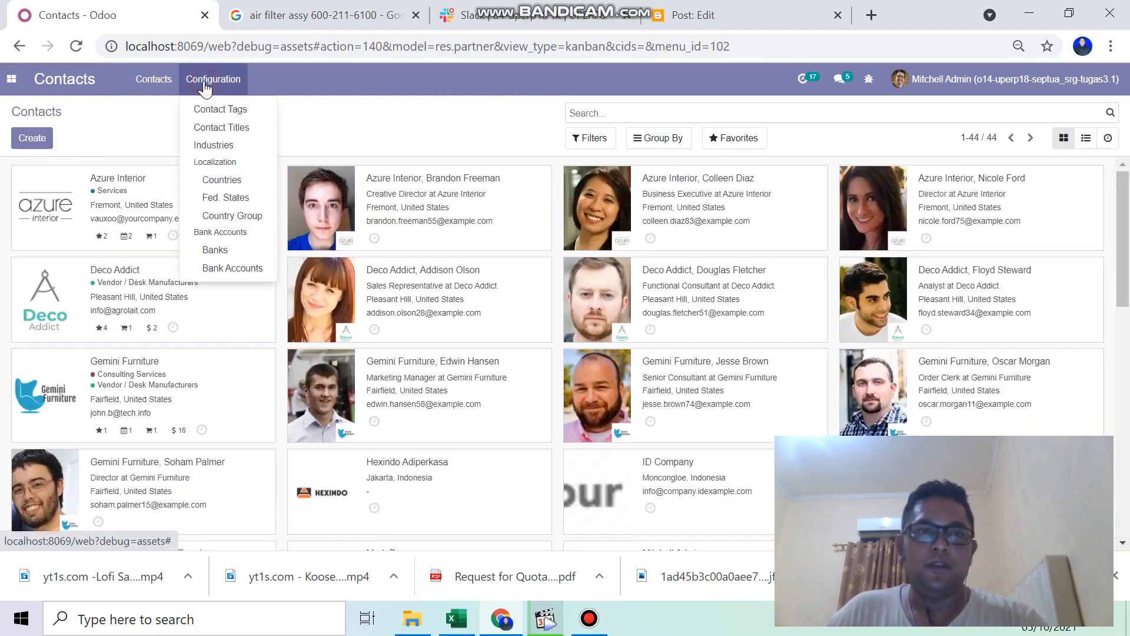
click(214, 111)
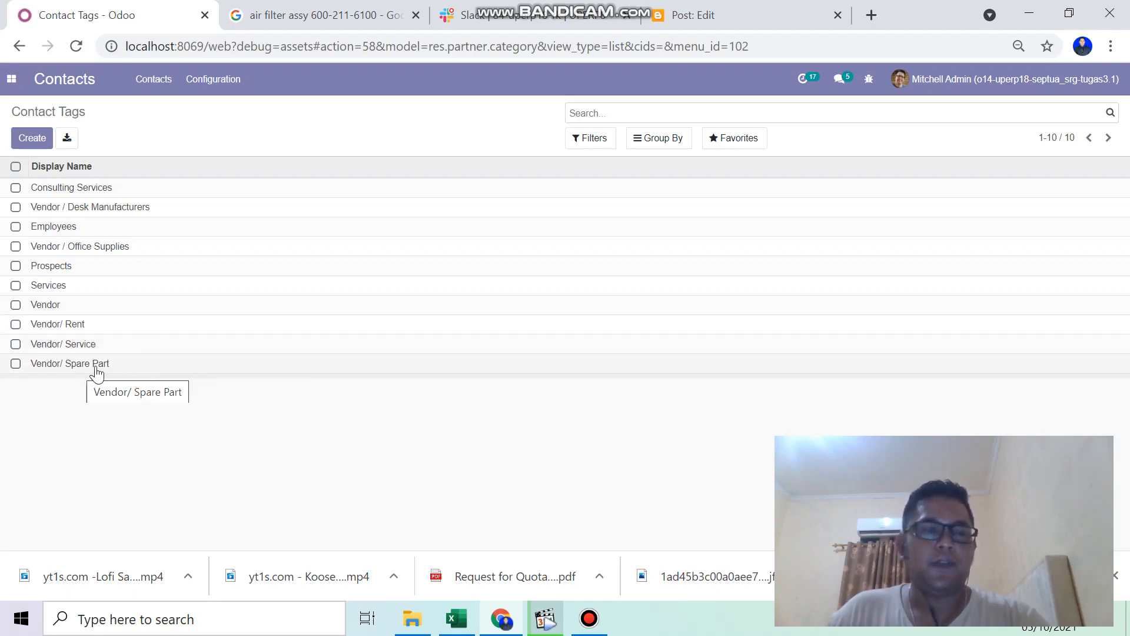
Open the Vendor/ Spare Part tag in edit mode to check its fields, and save it without changes.
click(162, 369)
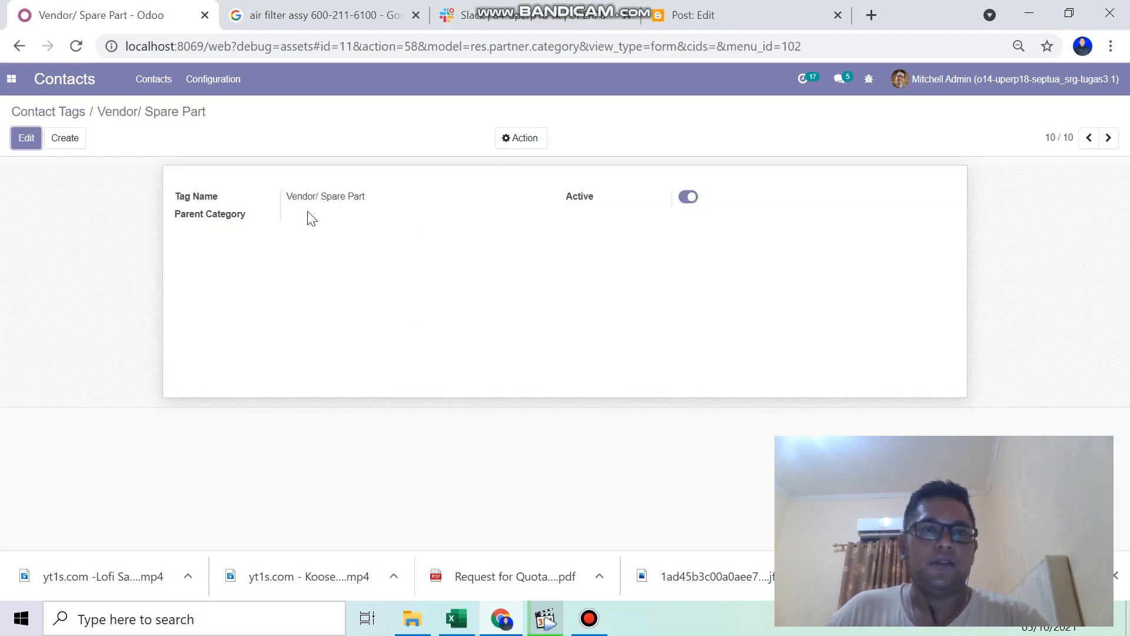
click(27, 142)
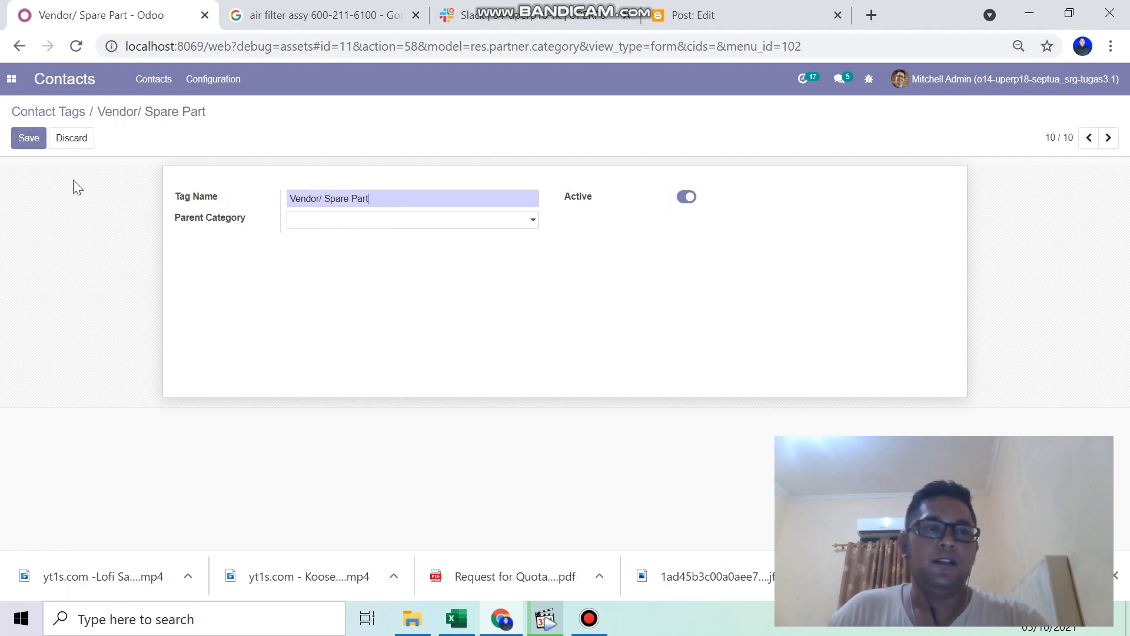
click(34, 145)
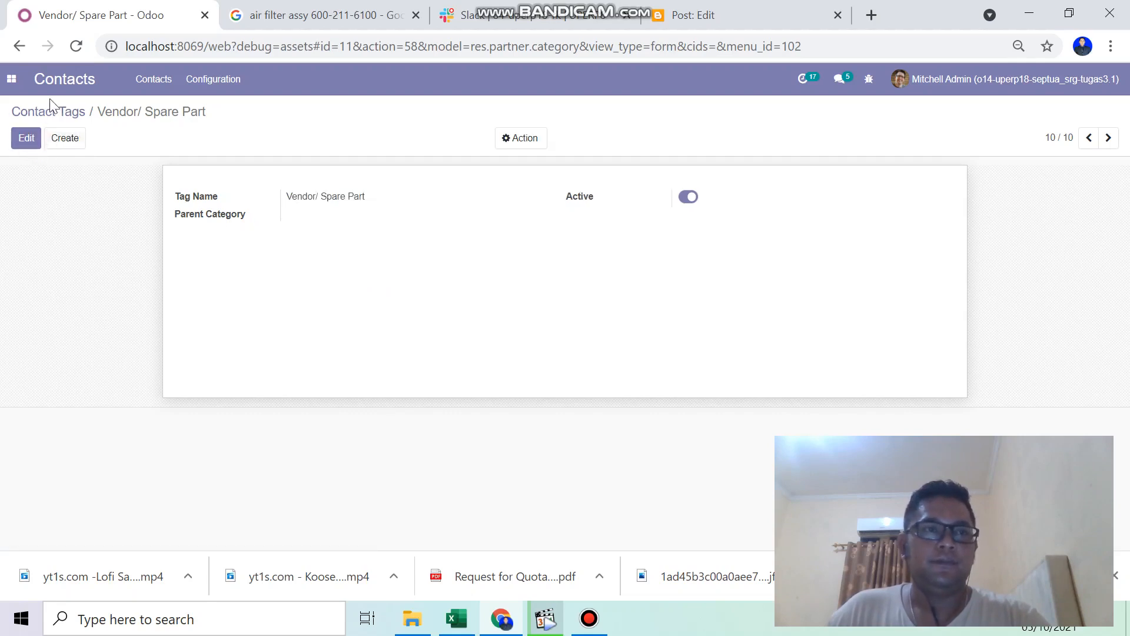
Return to the Purchase app and show its vendors list.
click(15, 80)
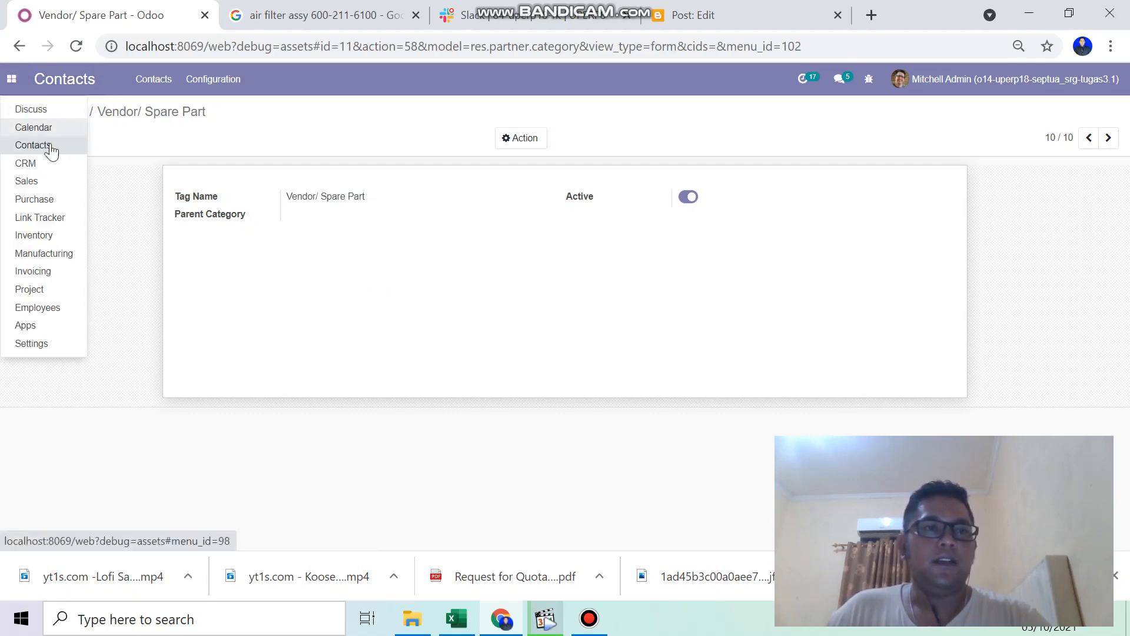
click(49, 201)
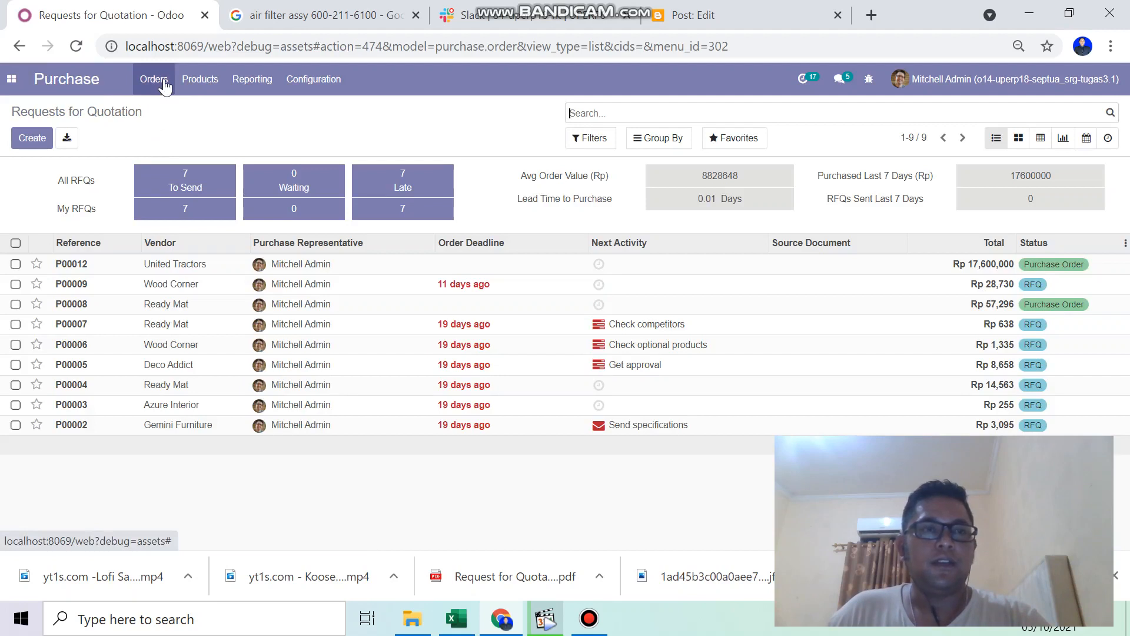
click(165, 86)
click(171, 127)
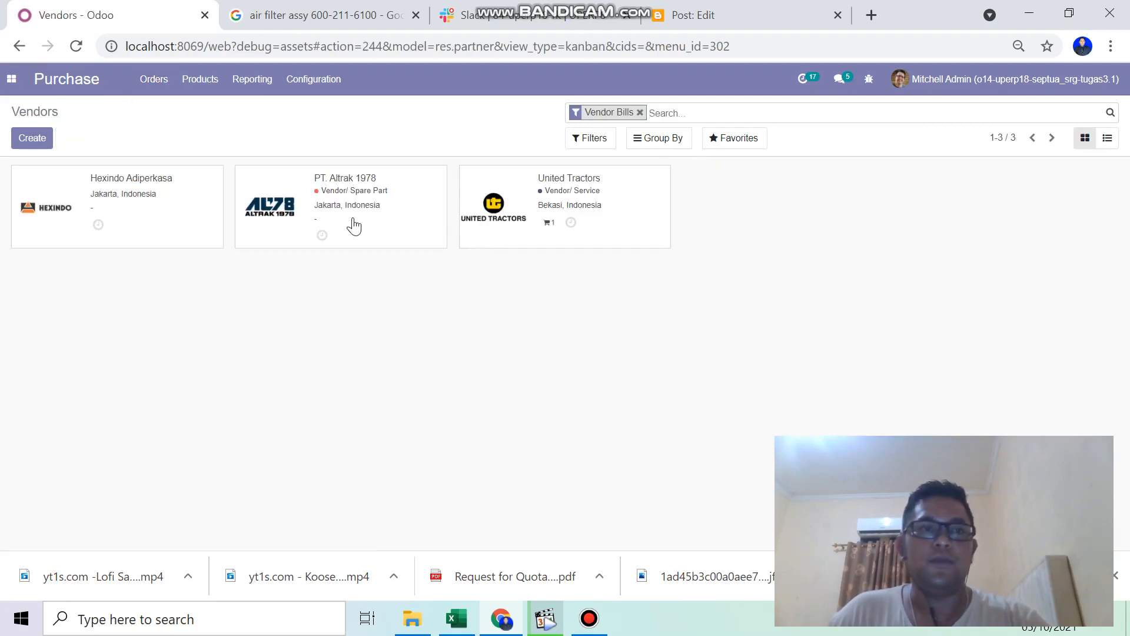
click(201, 83)
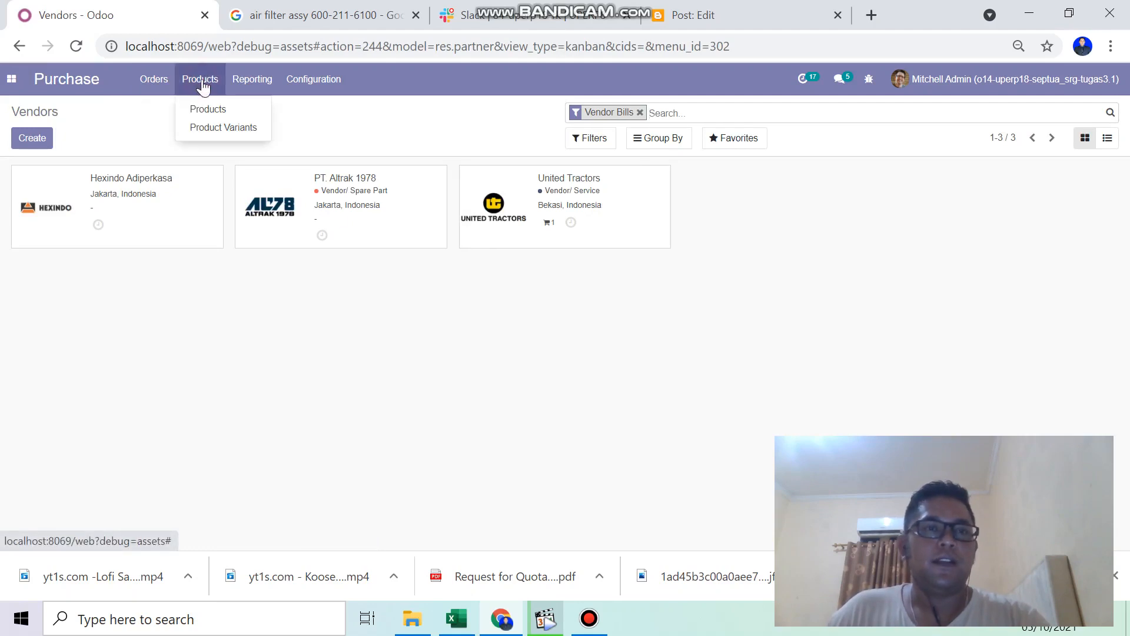
click(212, 114)
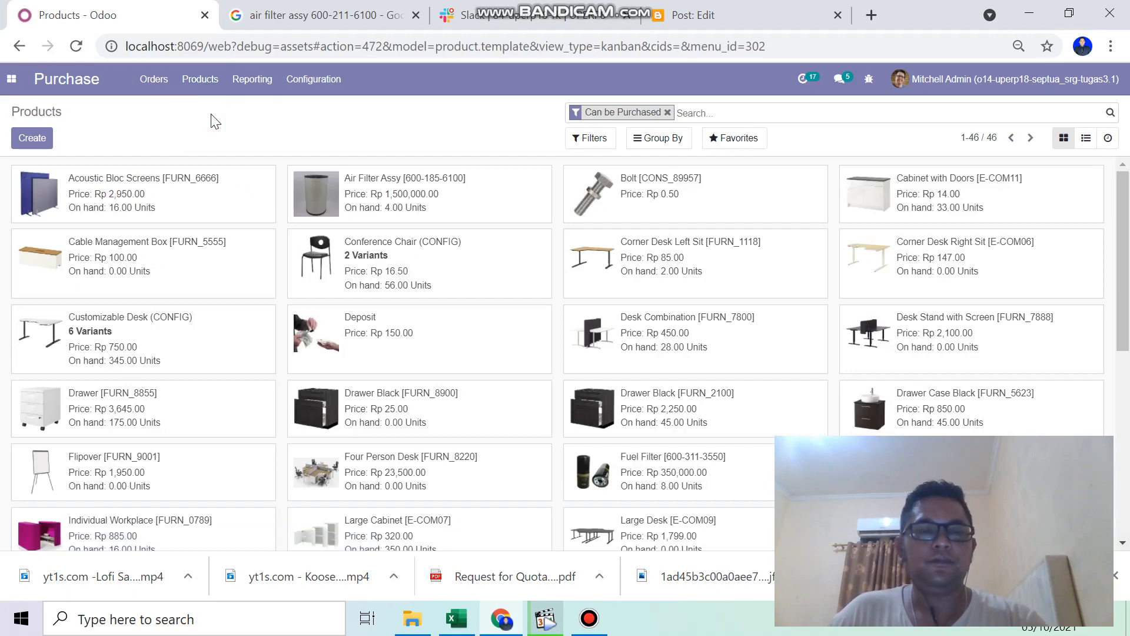
scroll(332, 268, down, 2)
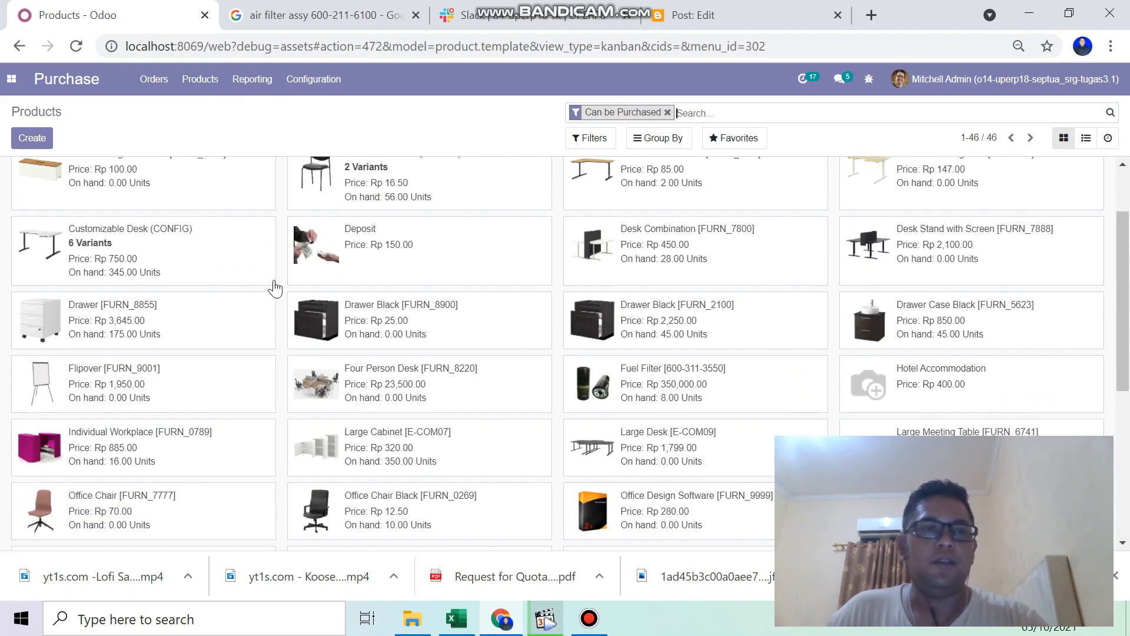
scroll(353, 283, down, 2)
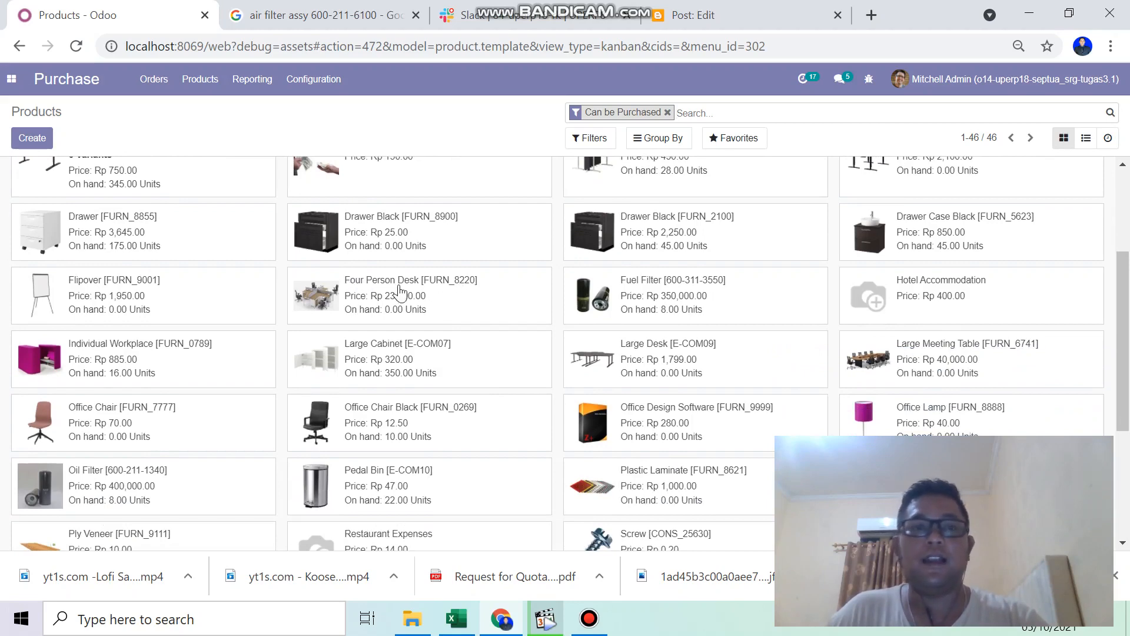
scroll(399, 291, down, 2)
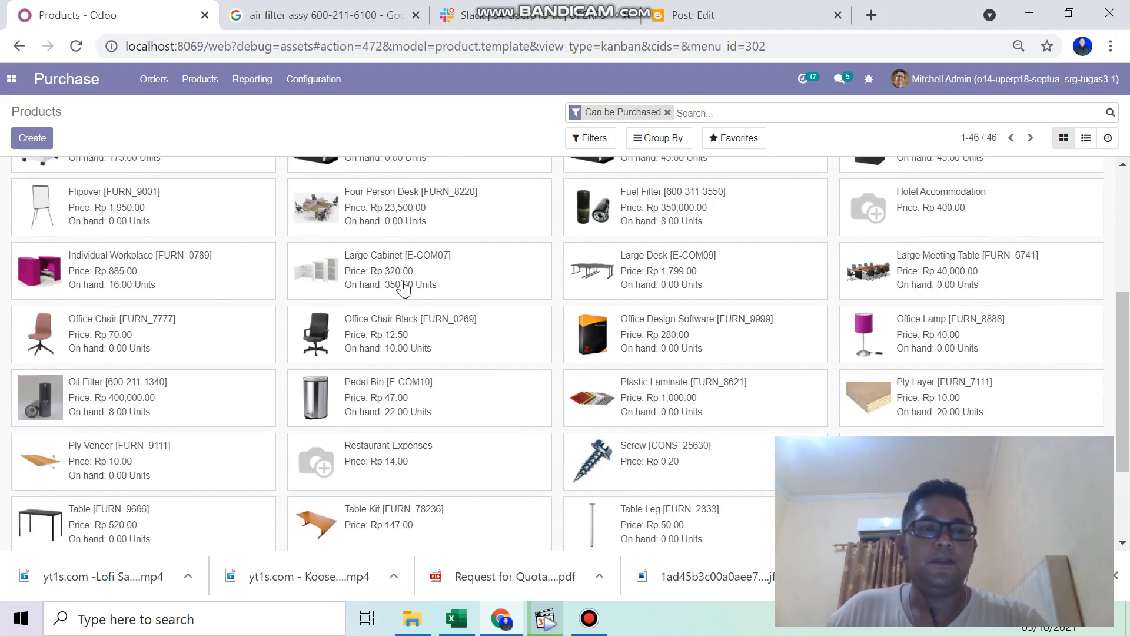
scroll(404, 289, down, 2)
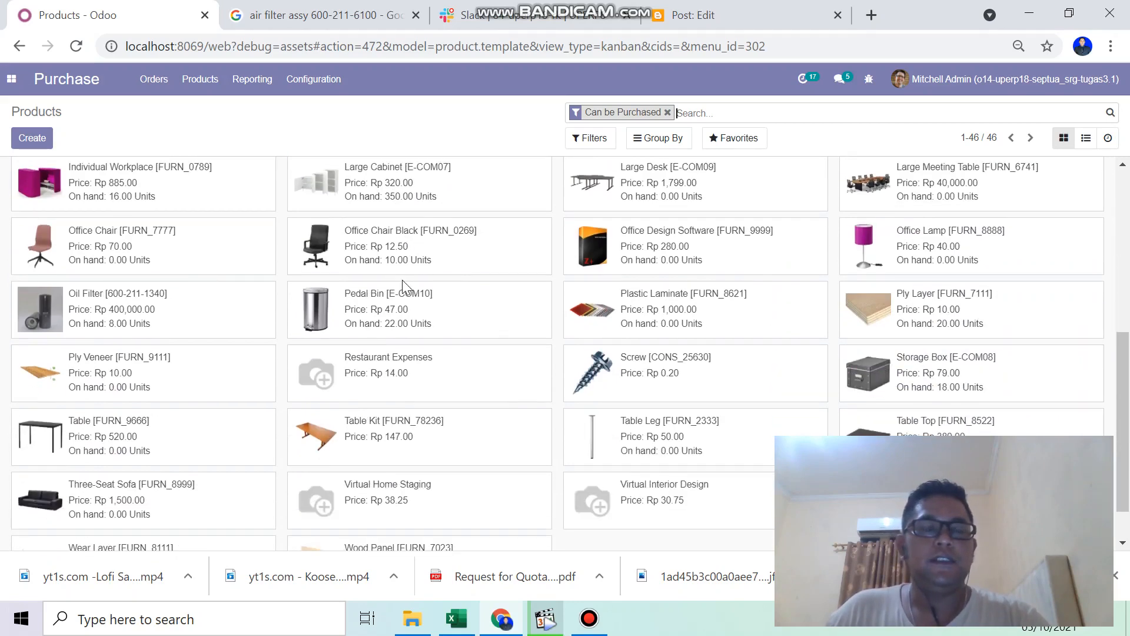
scroll(510, 328, up, 2)
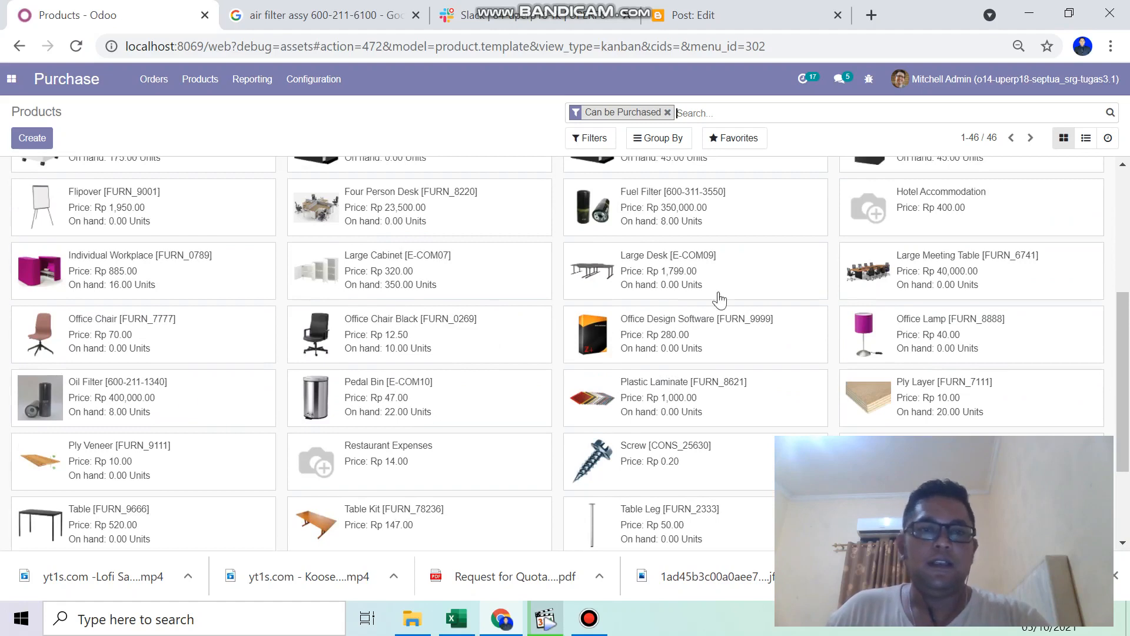
double_click(148, 399)
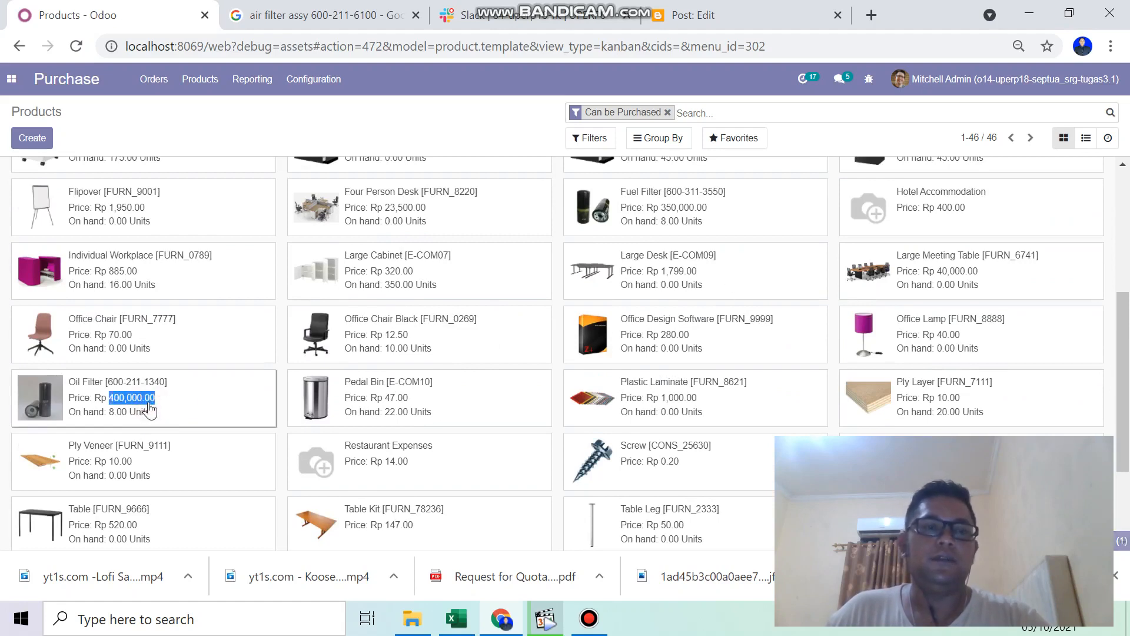
click(148, 404)
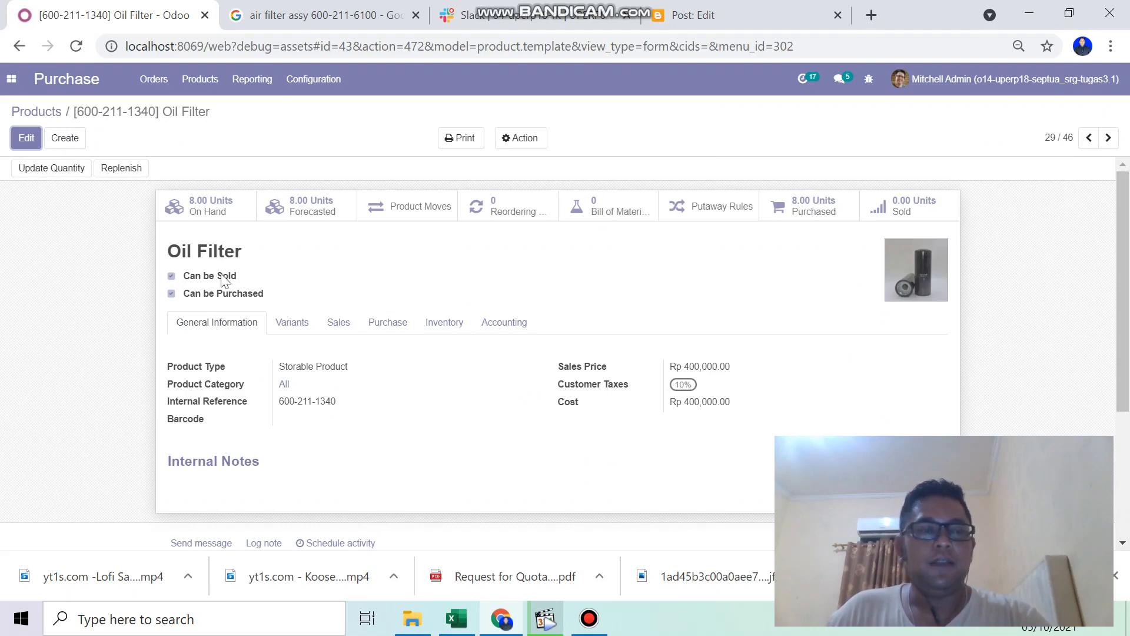
Put the Oil Filter product in edit mode and review its name, sale and purchase options, and general information.
click(24, 139)
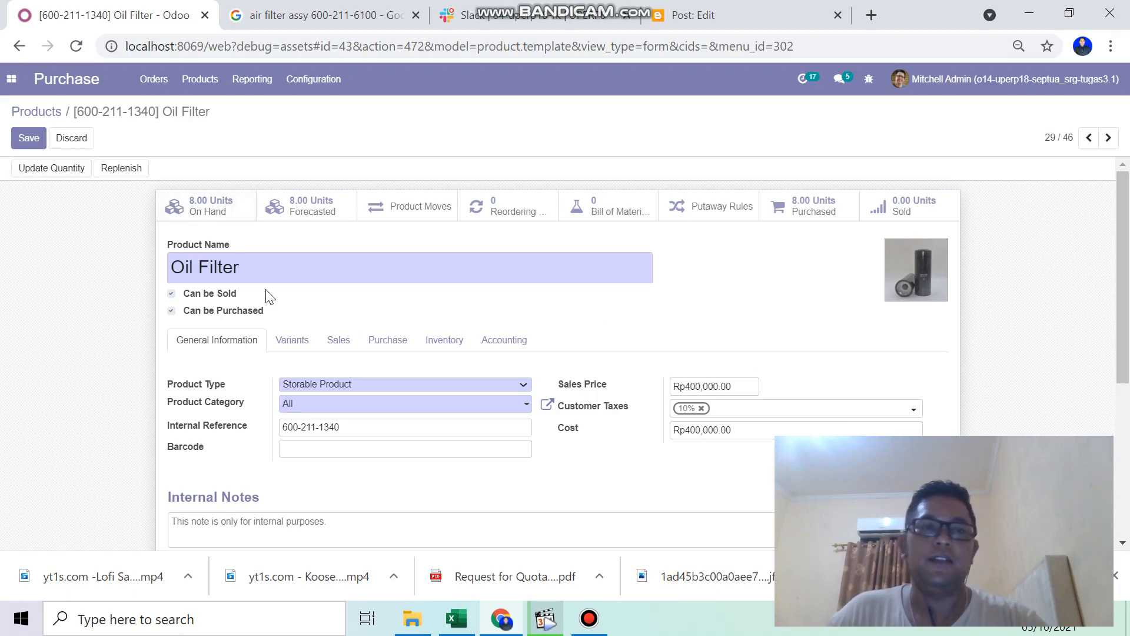
scroll(274, 302, down, 2)
scroll(276, 305, up, 2)
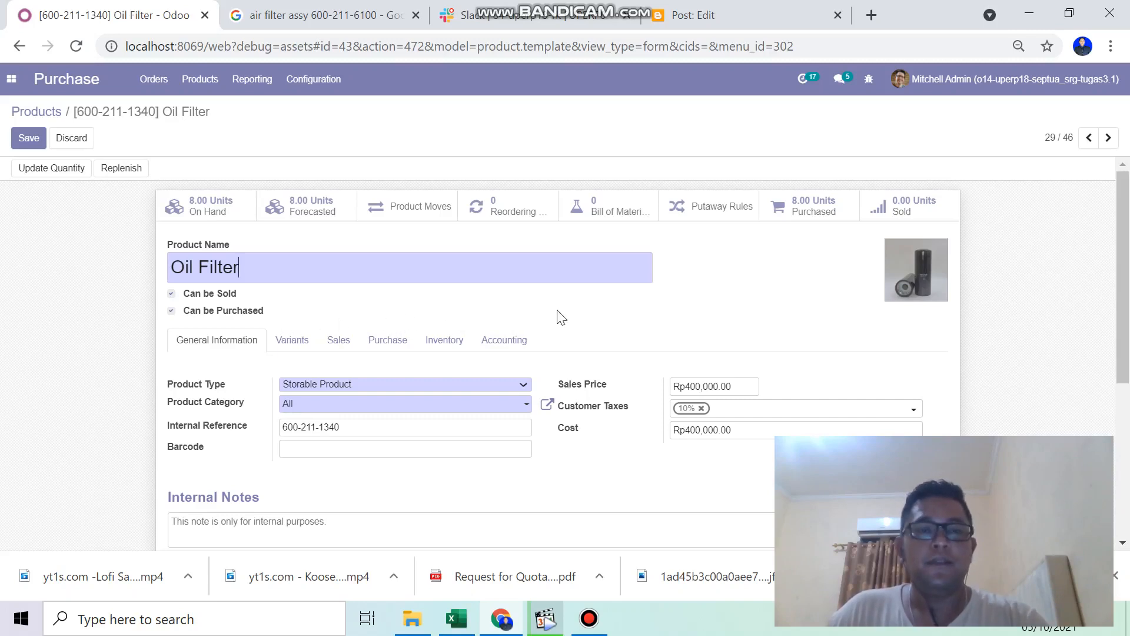
scroll(469, 361, down, 1)
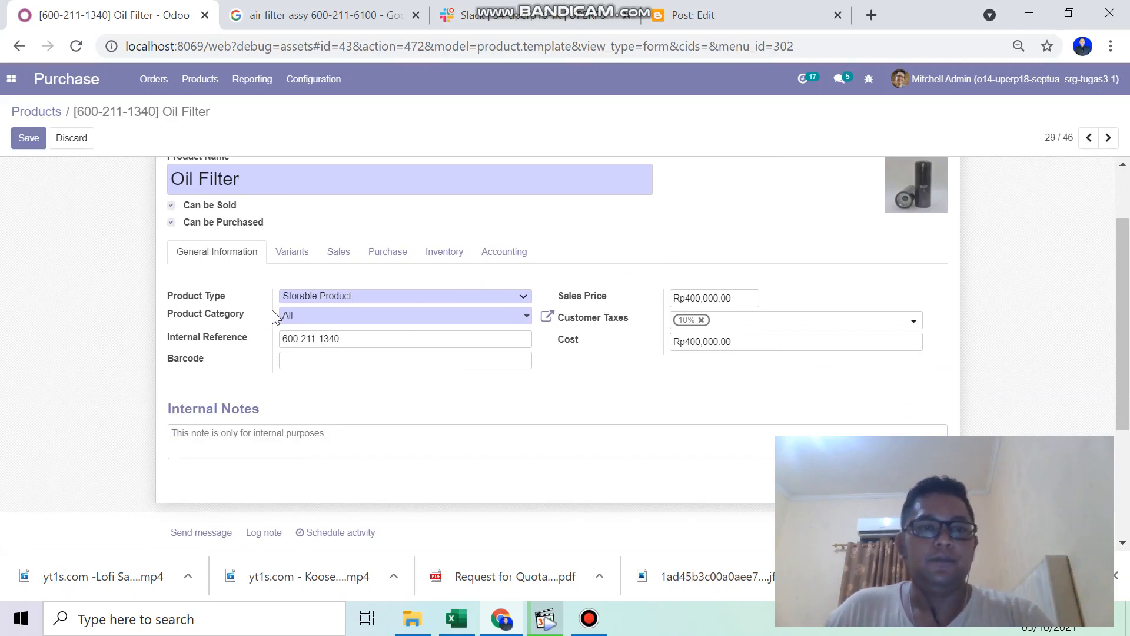
scroll(493, 326, up, 1)
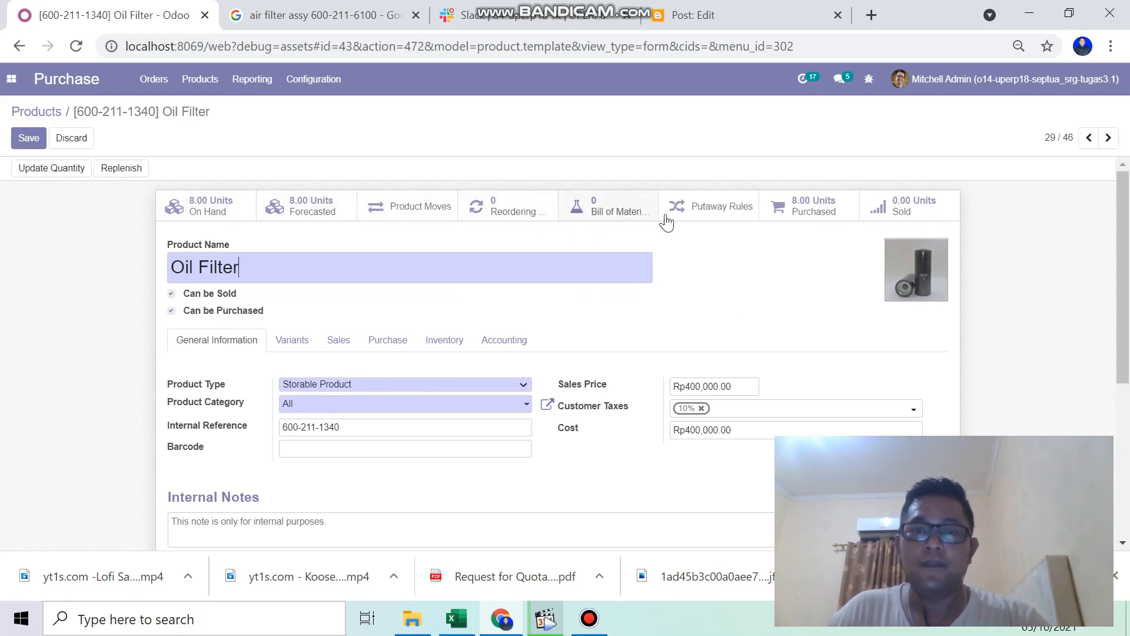
Change the Oil Filter's product type to Consumable and acknowledge the inventory movement warning.
click(450, 385)
click(430, 400)
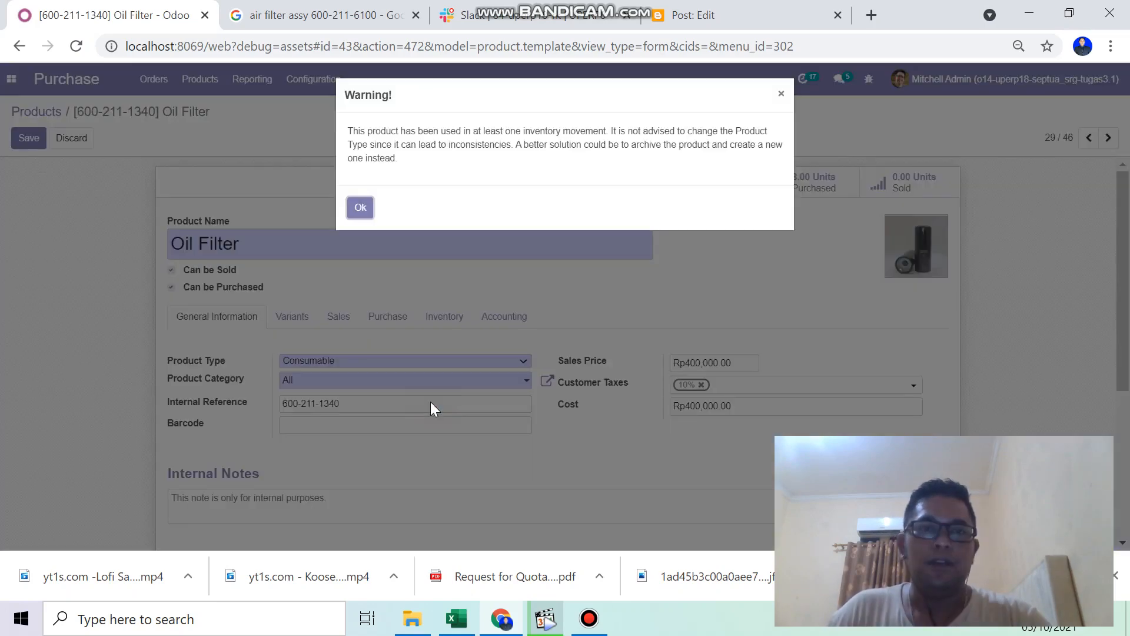
click(363, 206)
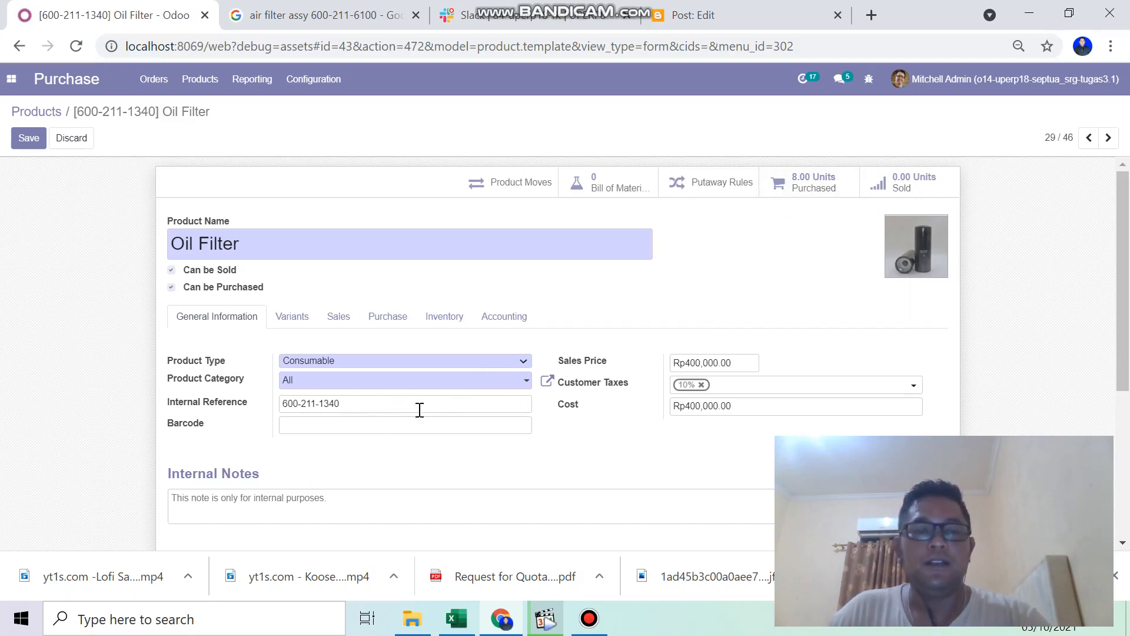
Set the Oil Filter's product type back to Storable Product and acknowledge the warning.
click(431, 365)
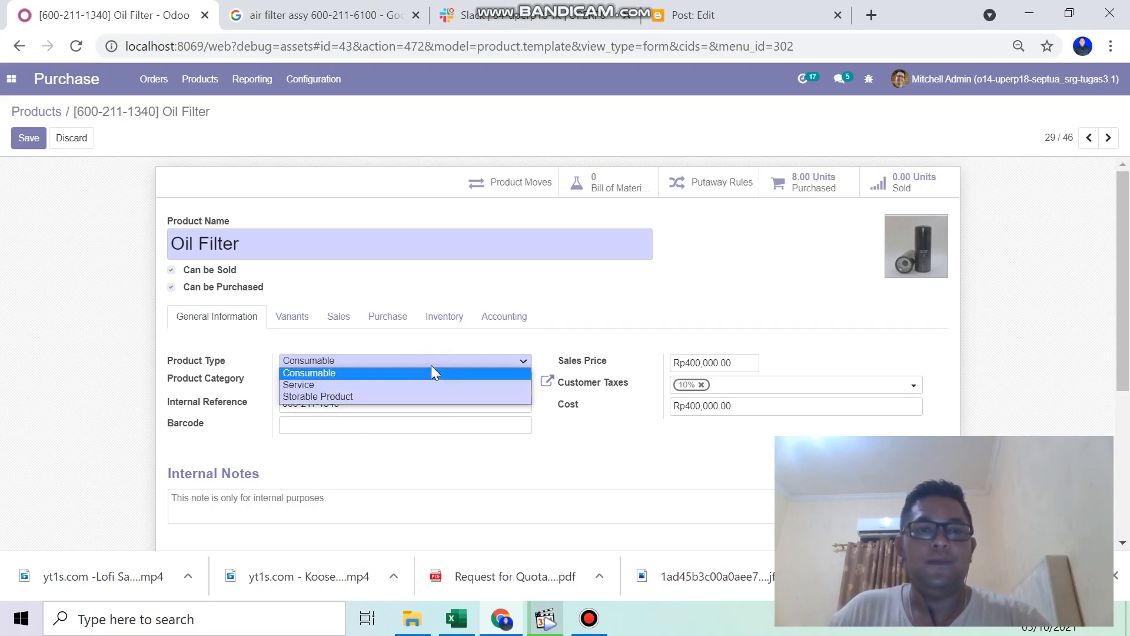
click(371, 396)
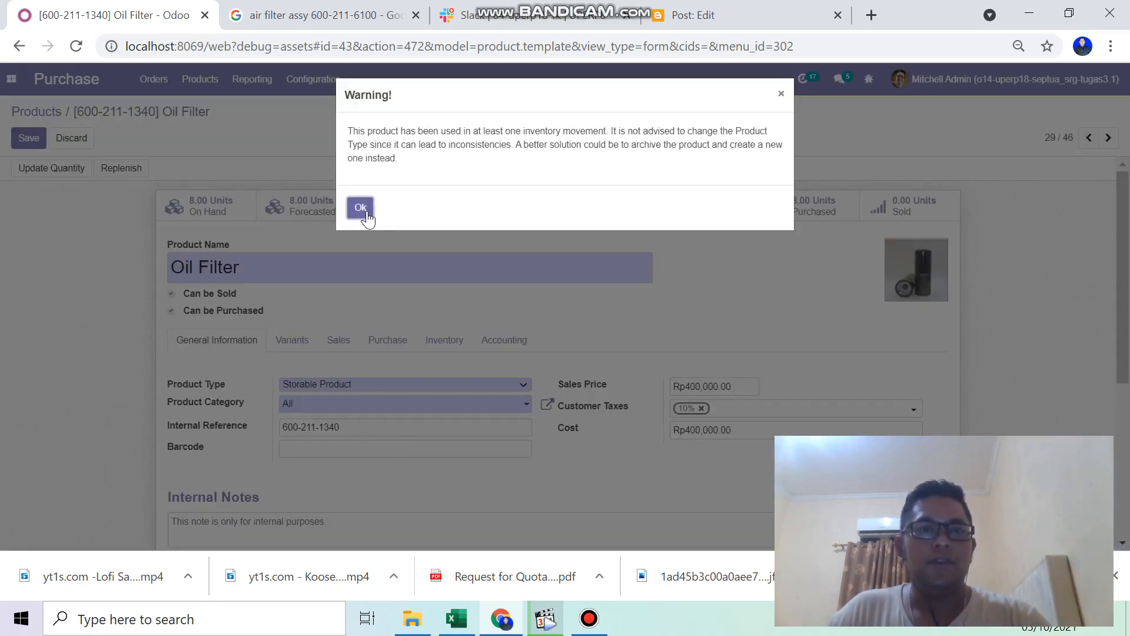
click(360, 208)
Highlight the Oil Filter's internal reference in the general information.
scroll(386, 412, down, 2)
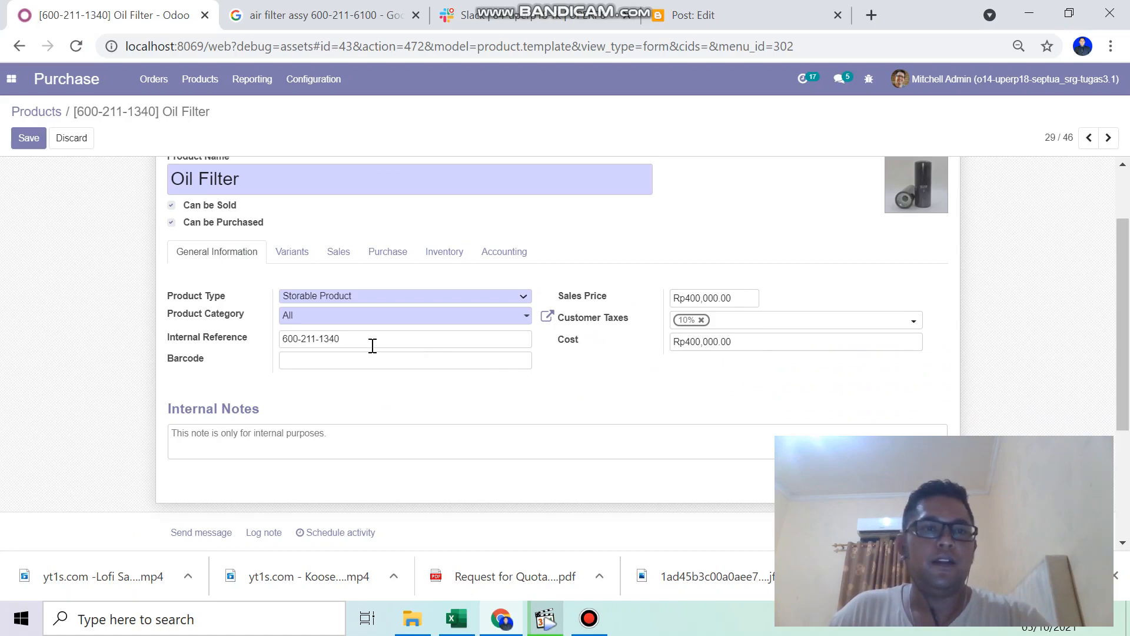
drag(373, 345, 280, 359)
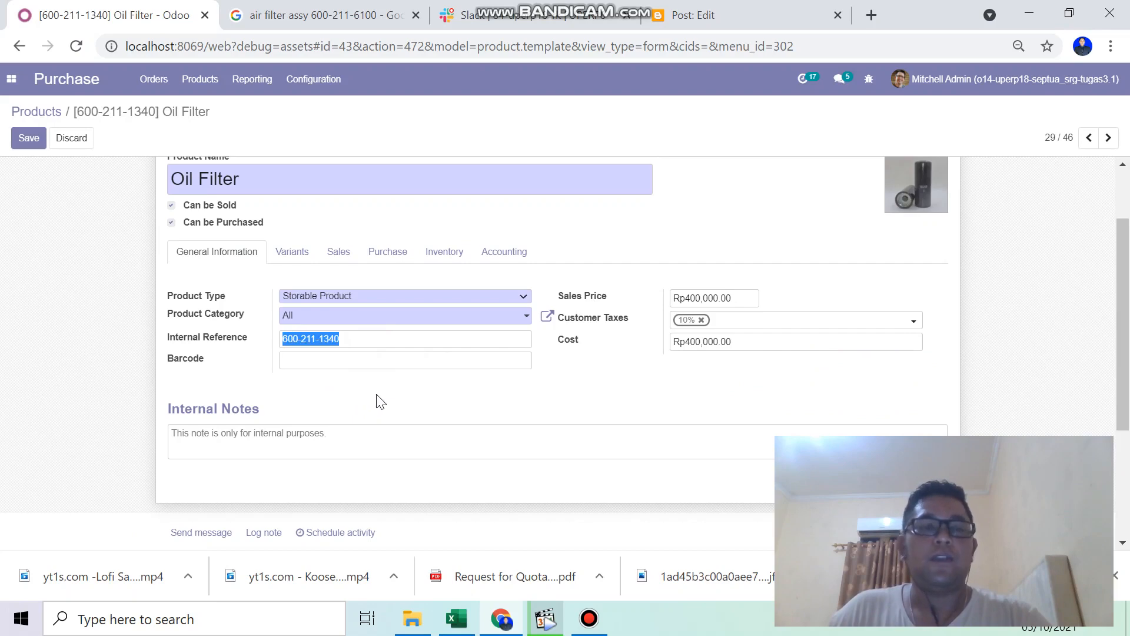
Save the Oil Filter product record after a final look through its form.
scroll(373, 384, down, 3)
scroll(373, 382, up, 5)
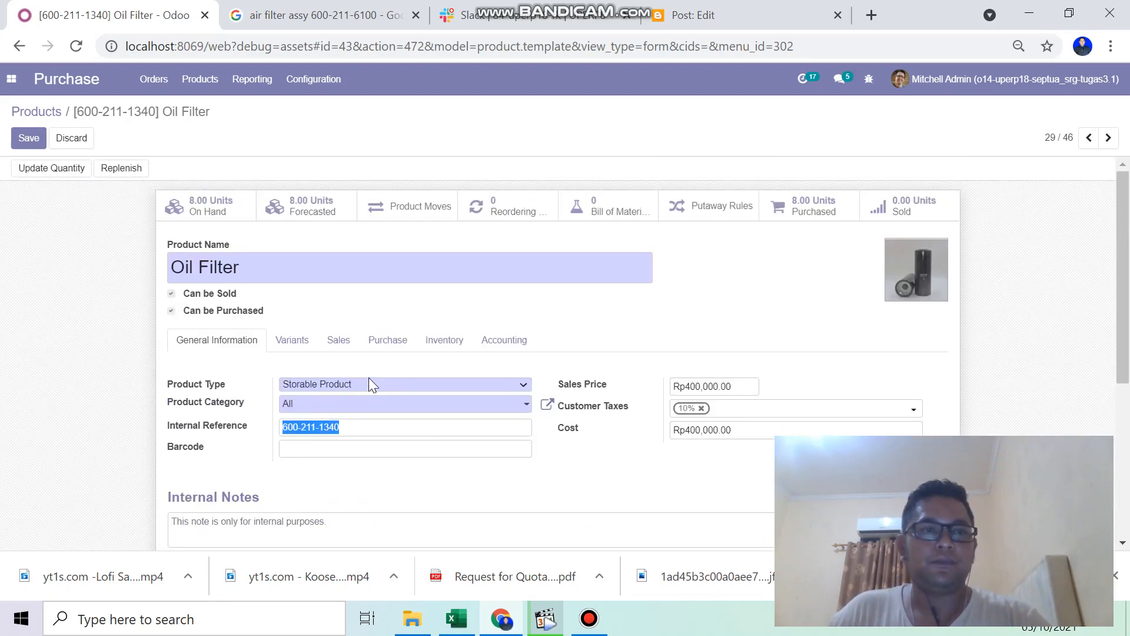
click(37, 143)
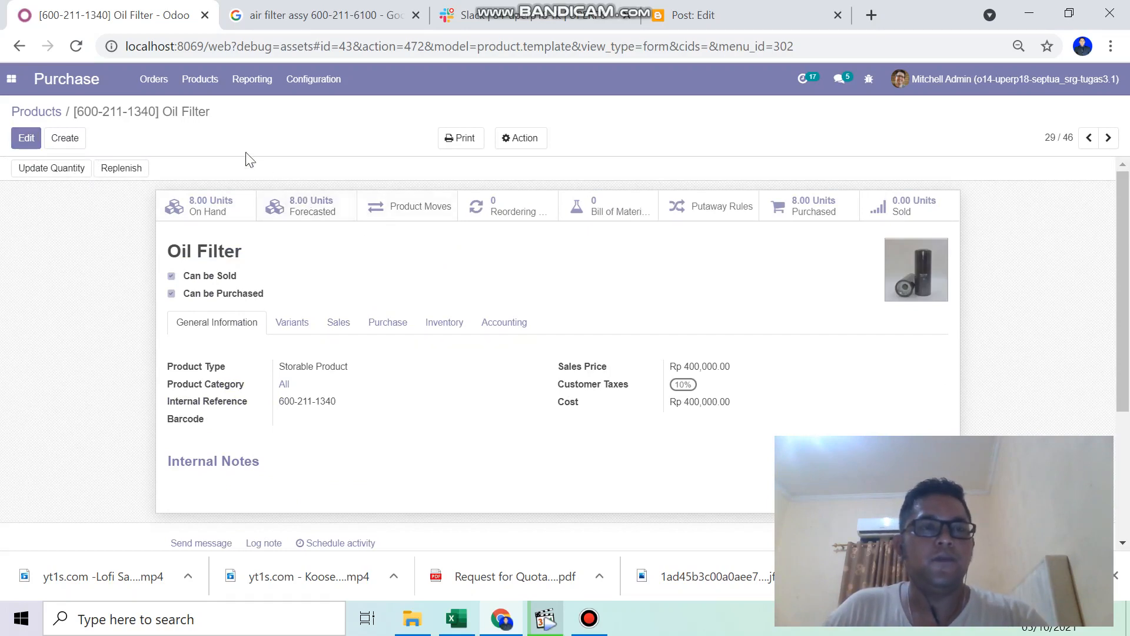
Go to the Requests for Quotation list and create a new request for quotation.
click(79, 88)
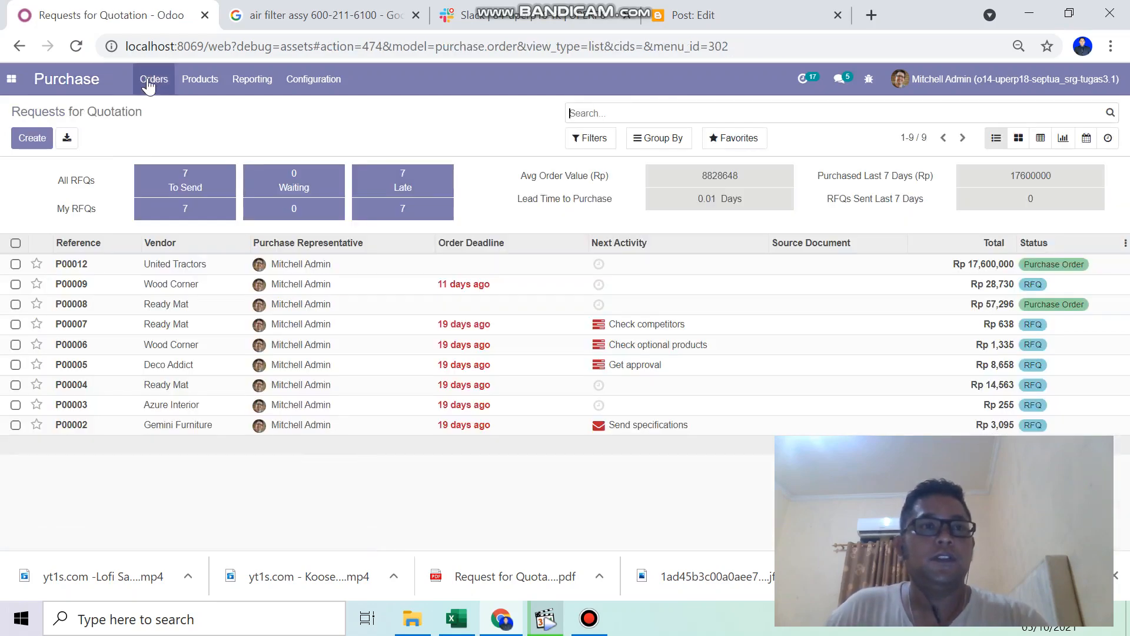
click(153, 82)
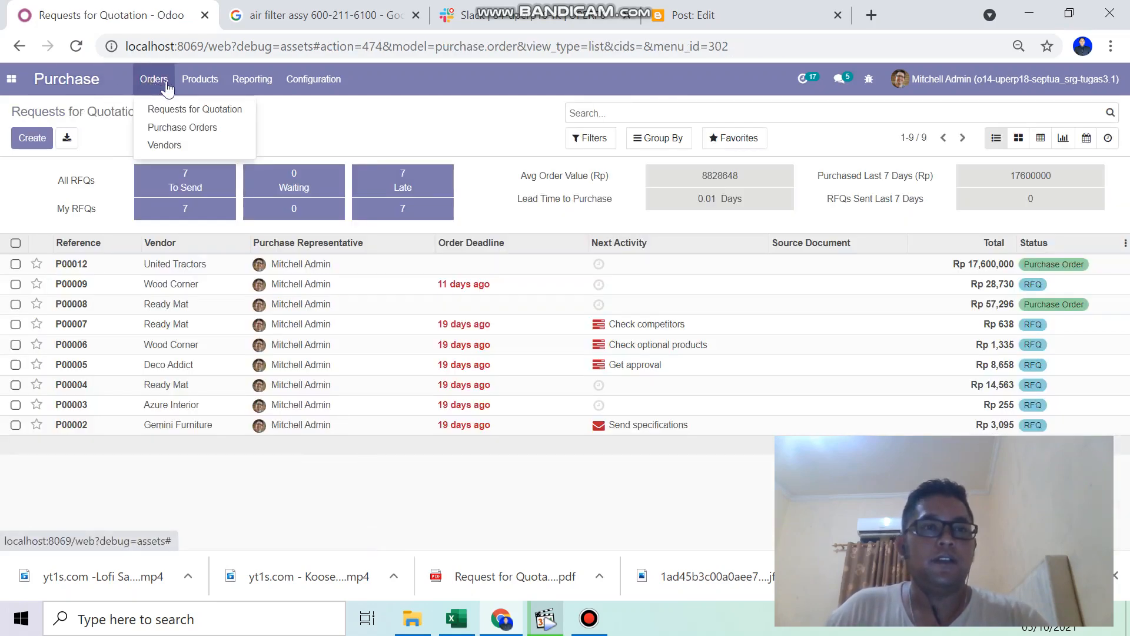
click(158, 109)
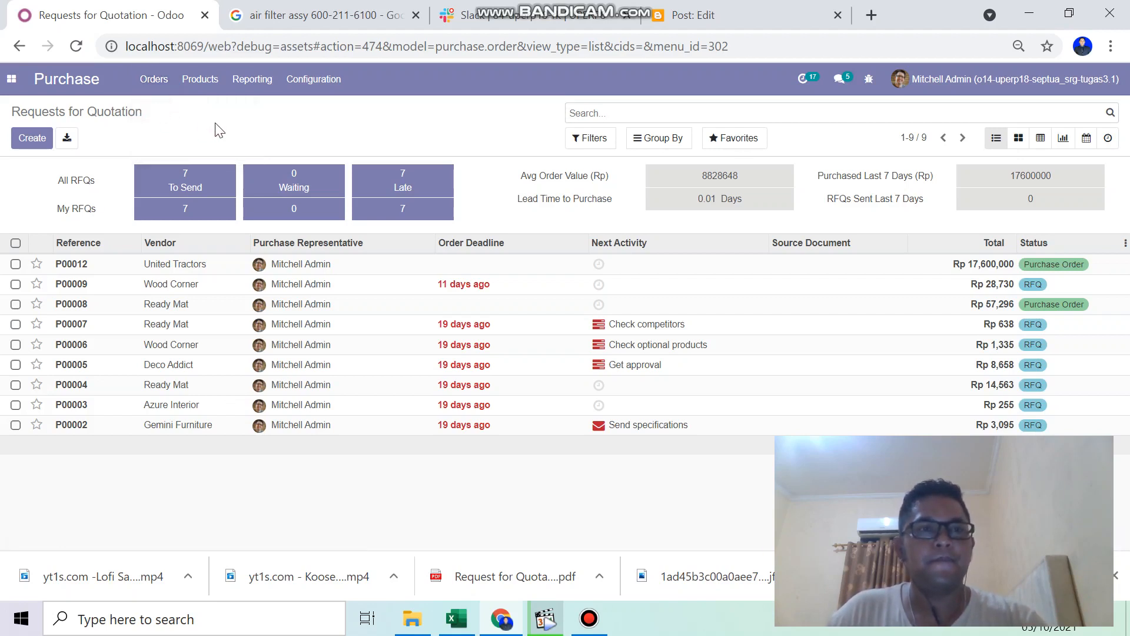
click(36, 144)
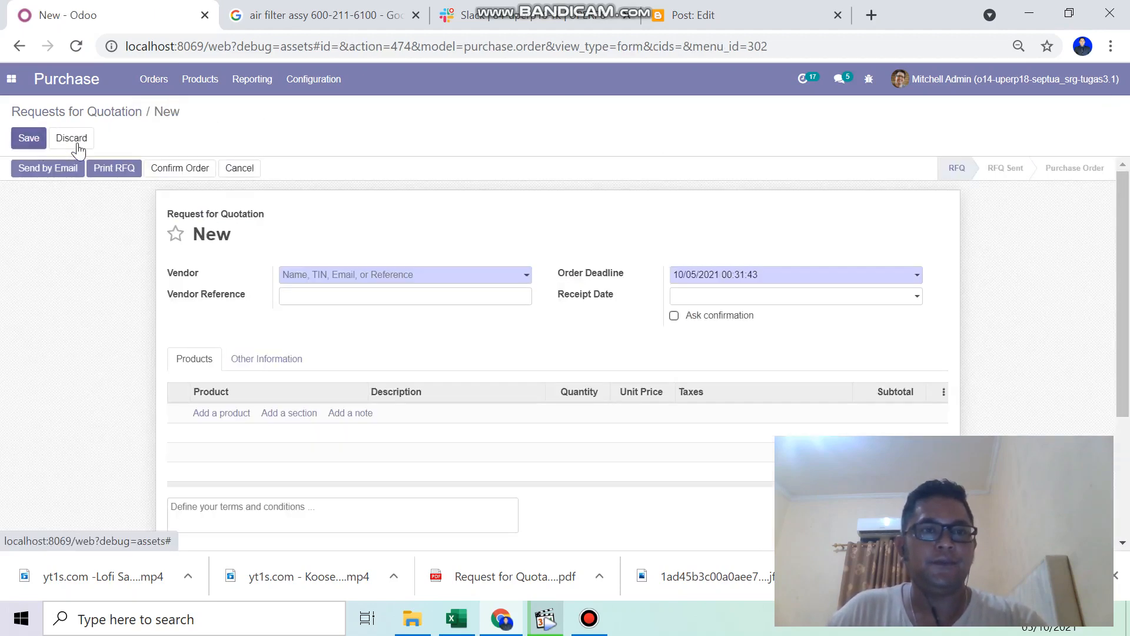
Set the new request's vendor to United Tractors and enter UT as the vendor reference.
click(450, 283)
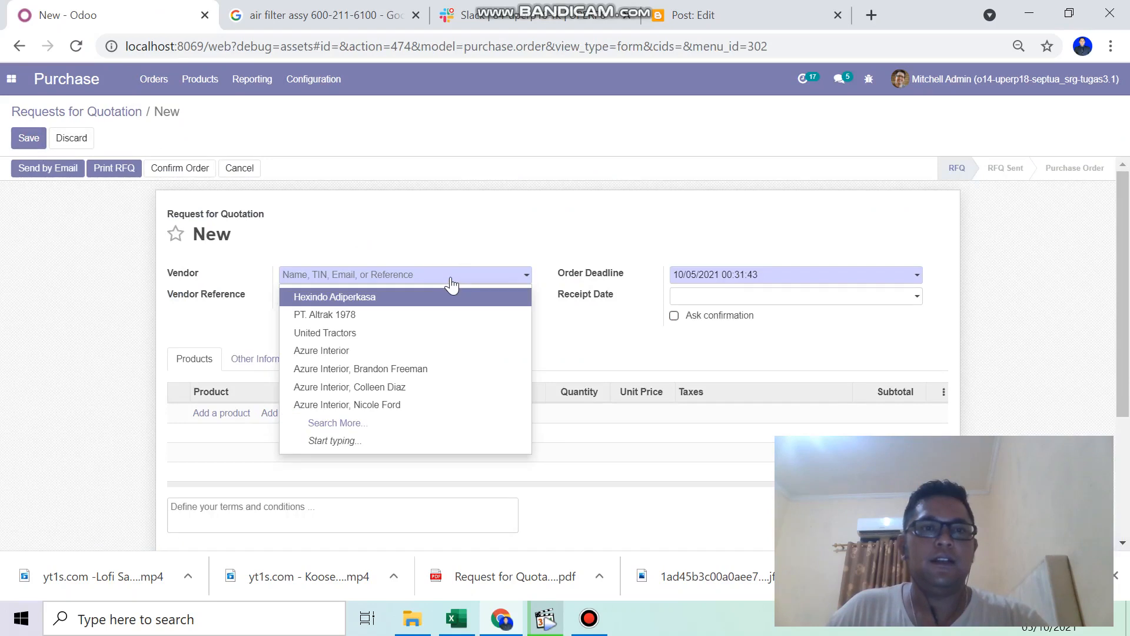
click(420, 334)
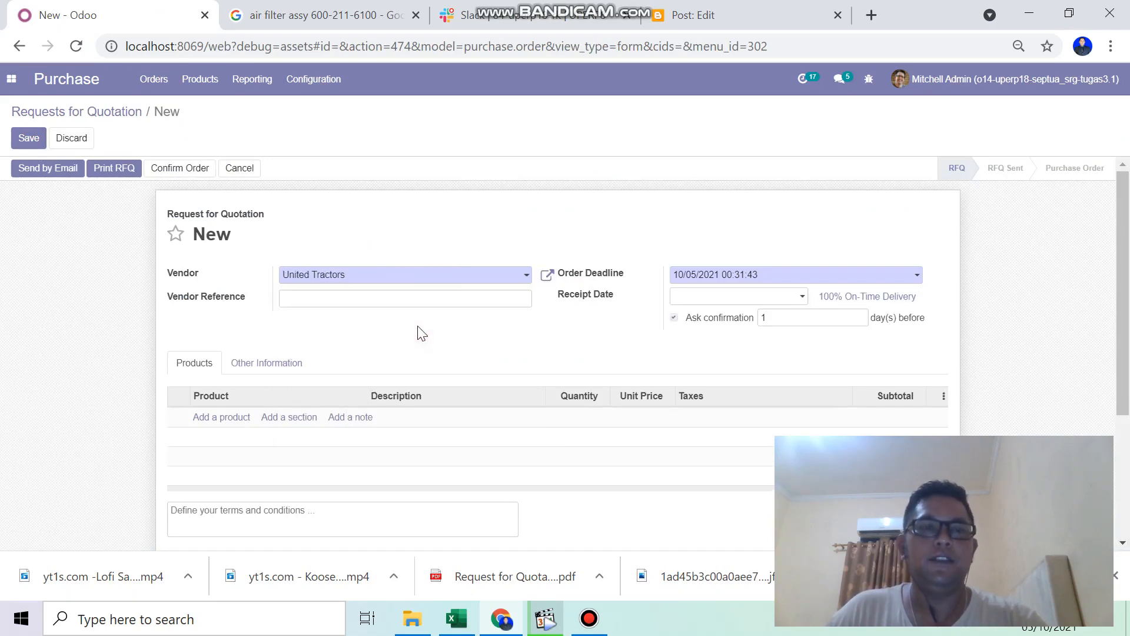
click(390, 304)
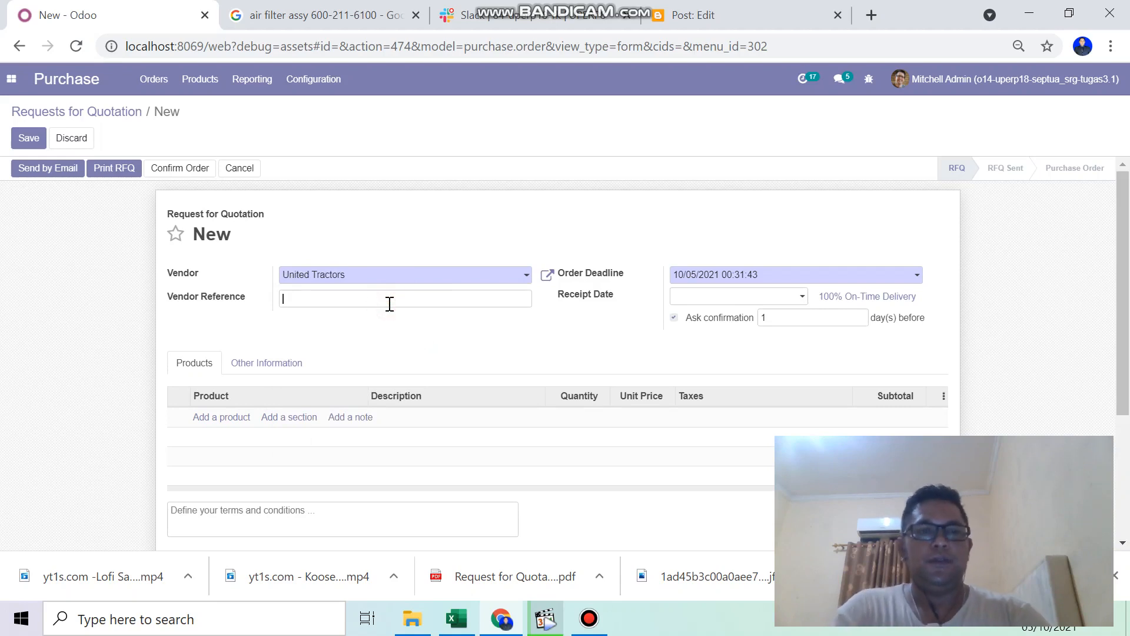
text(UT)
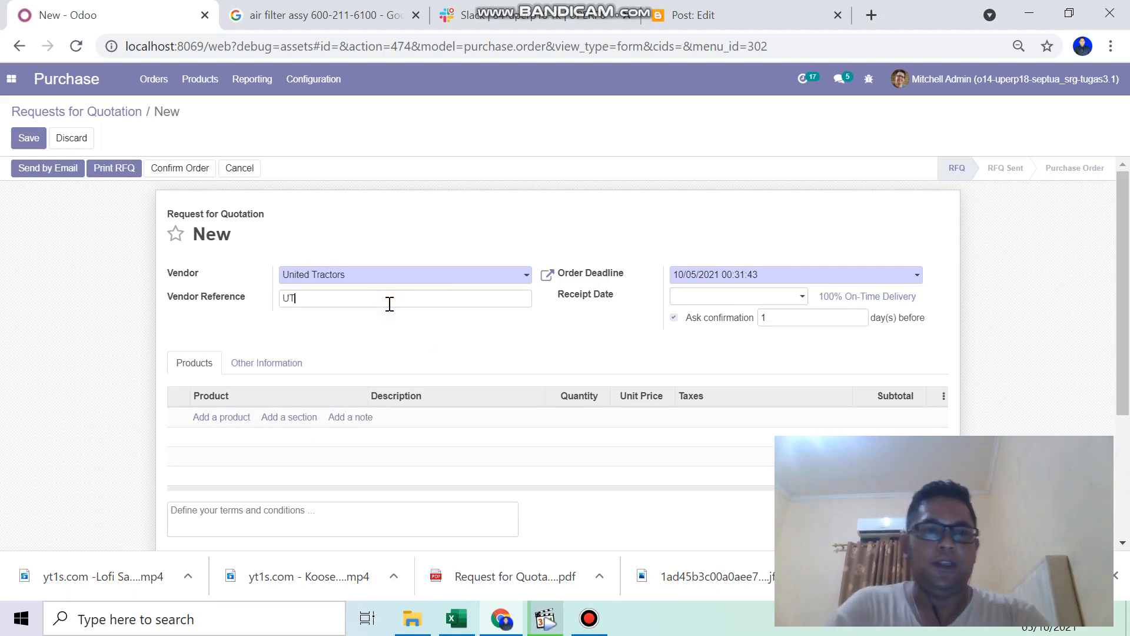
Set the request's receipt date to October 8, 2021.
click(772, 295)
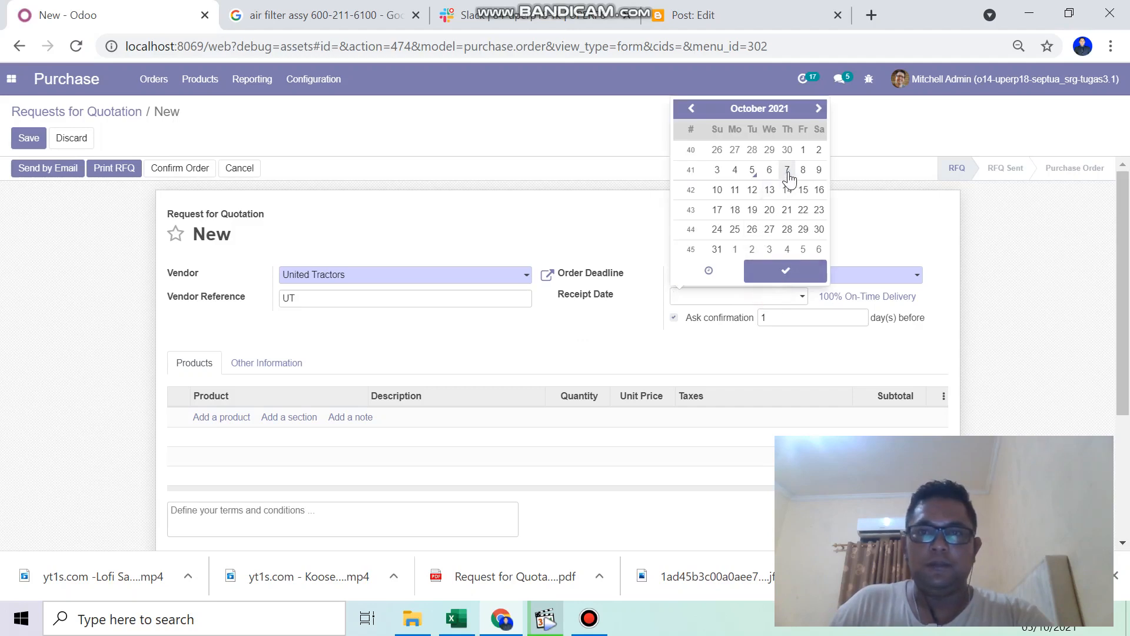
click(802, 171)
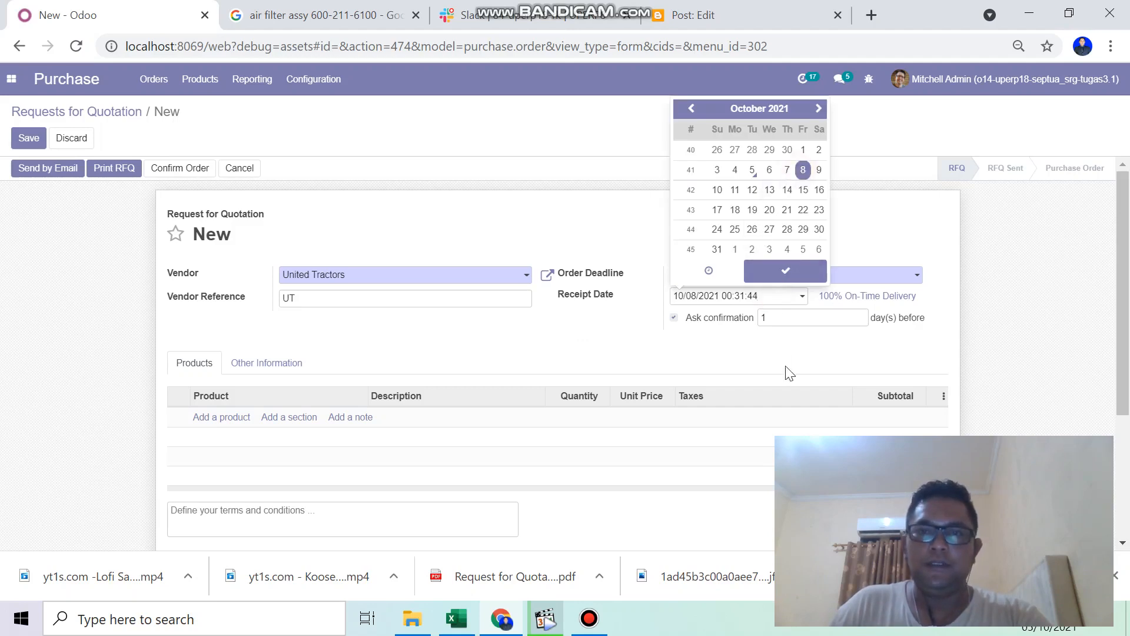
click(756, 356)
scroll(456, 430, down, 2)
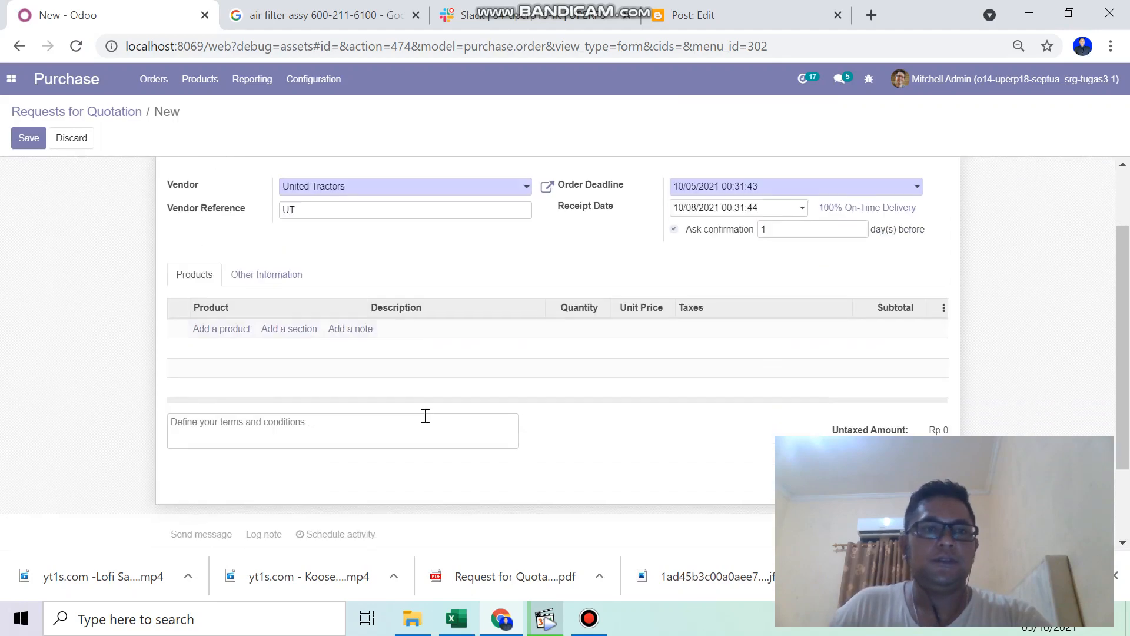
scroll(366, 377, up, 1)
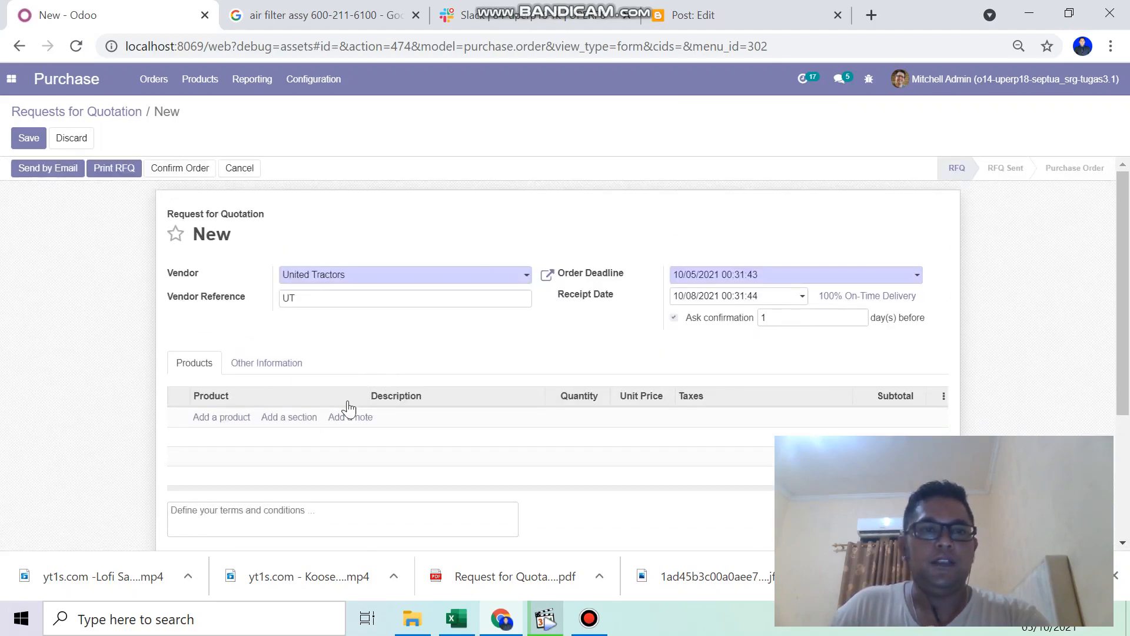
click(233, 417)
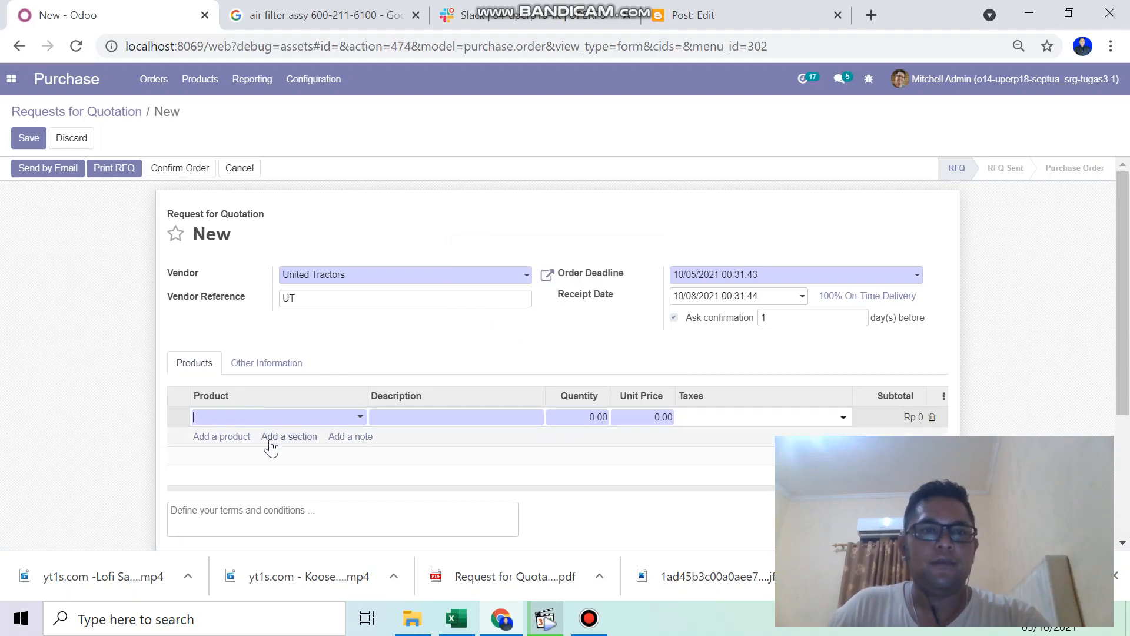
click(361, 417)
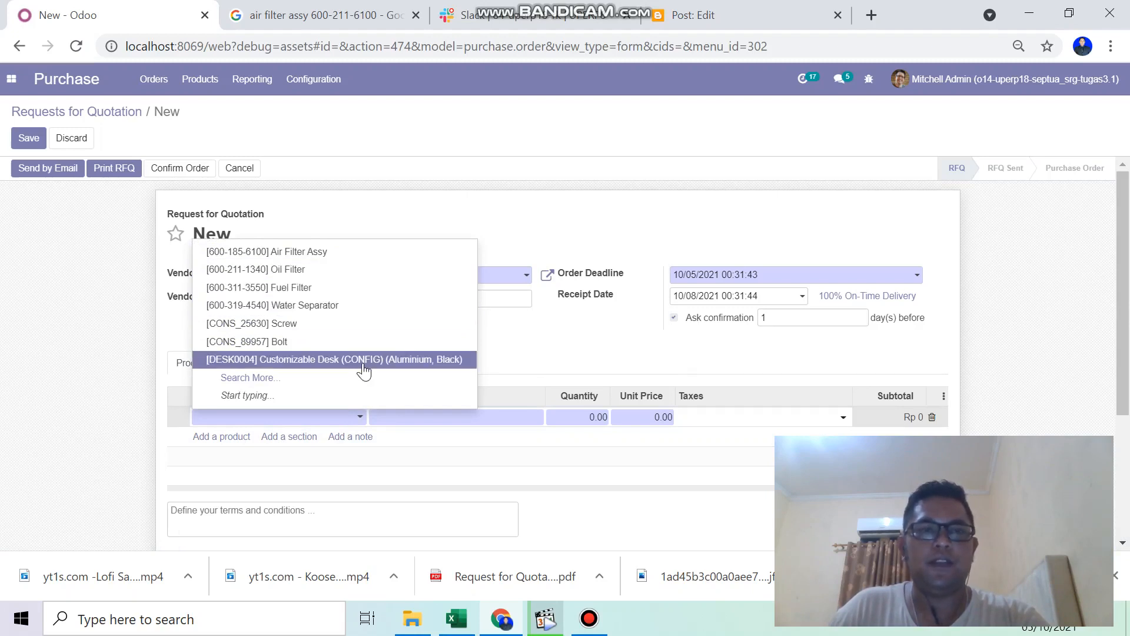
click(361, 251)
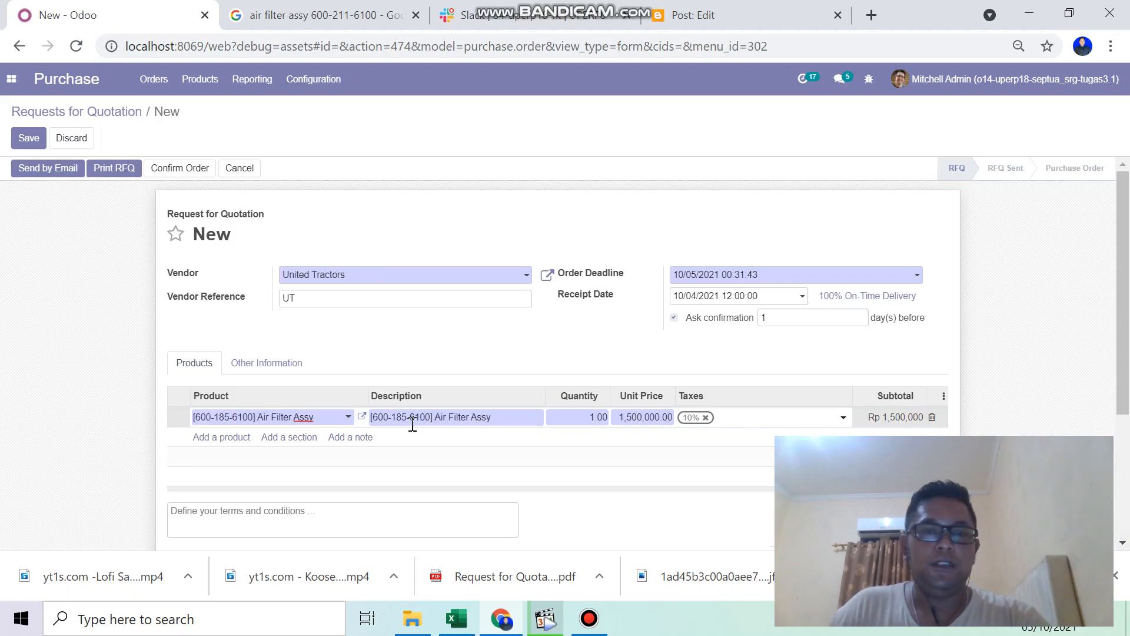
scroll(413, 425, down, 3)
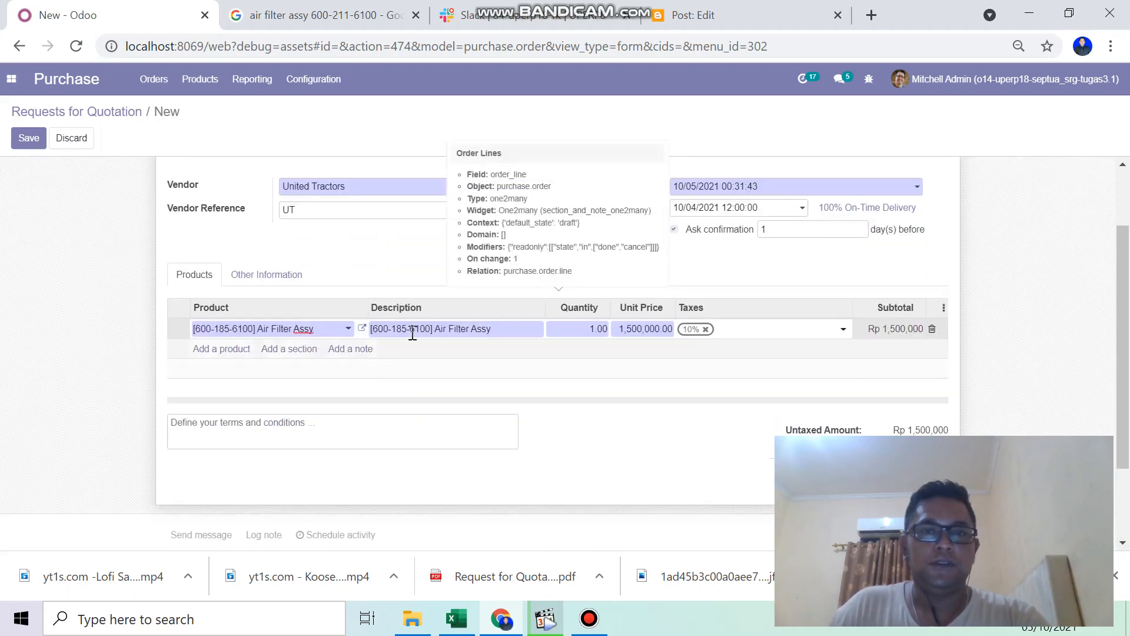
click(570, 327)
drag(590, 331, 605, 331)
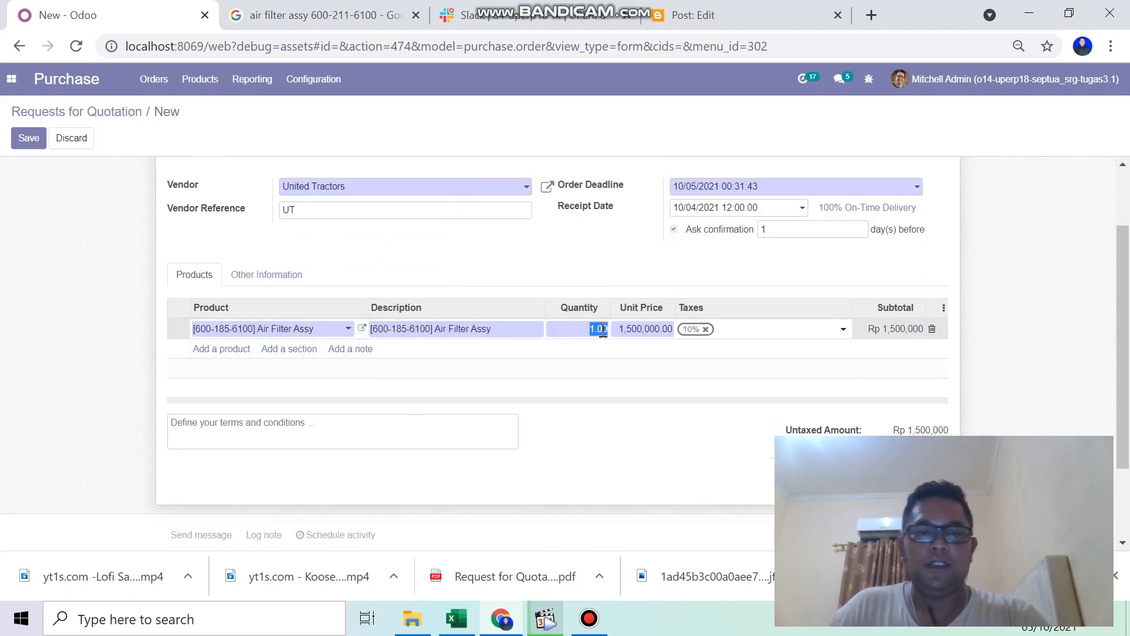
text(4)
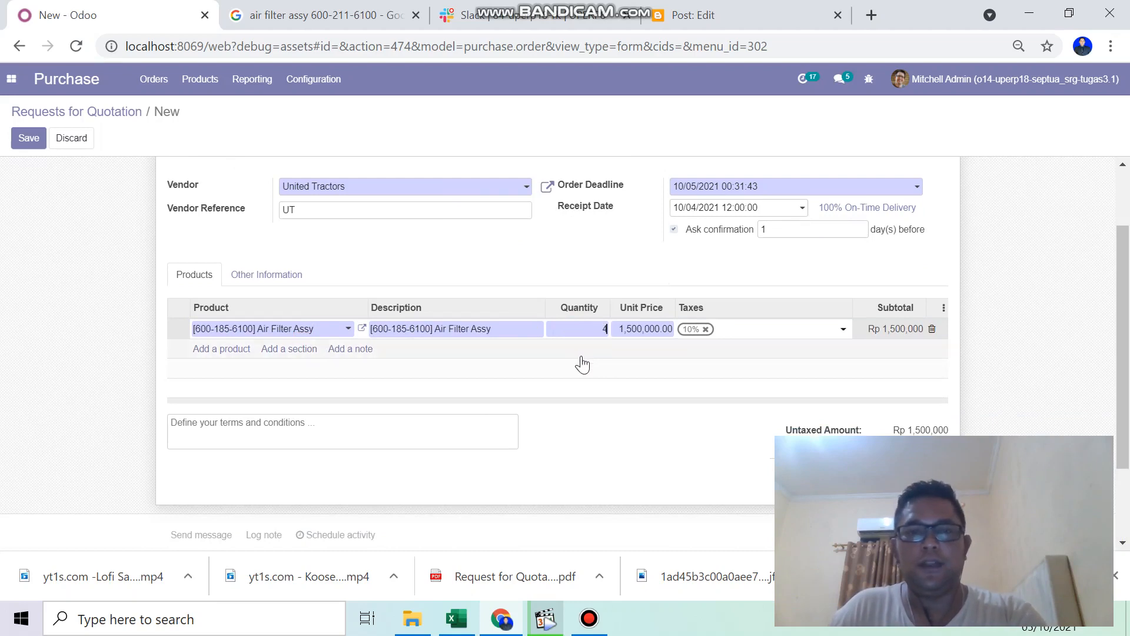
click(235, 353)
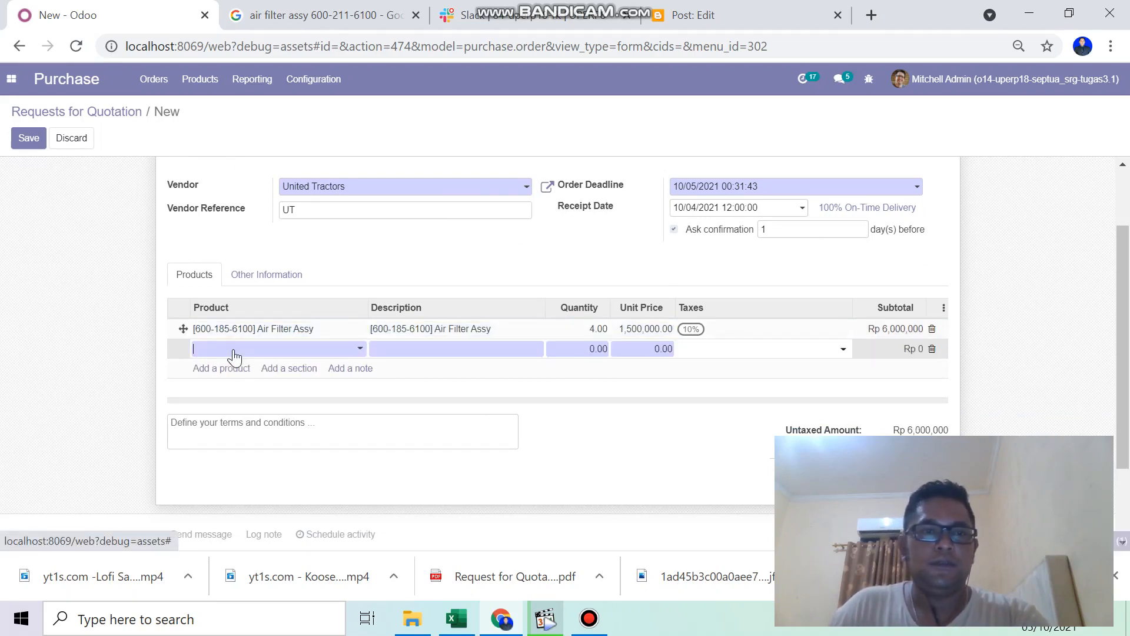
click(360, 349)
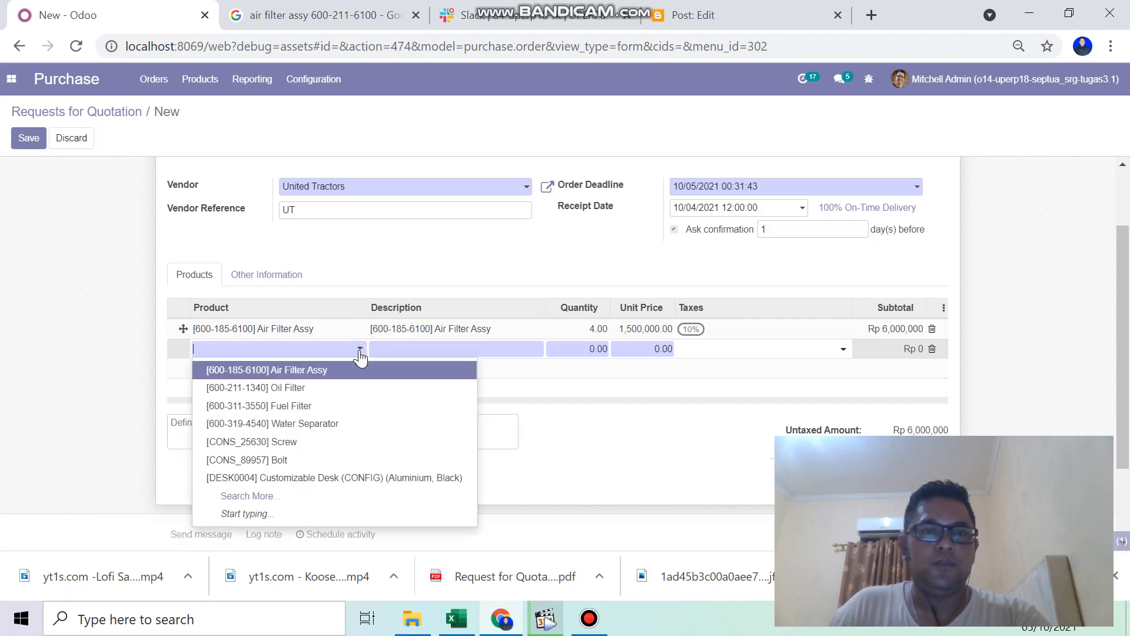
click(307, 388)
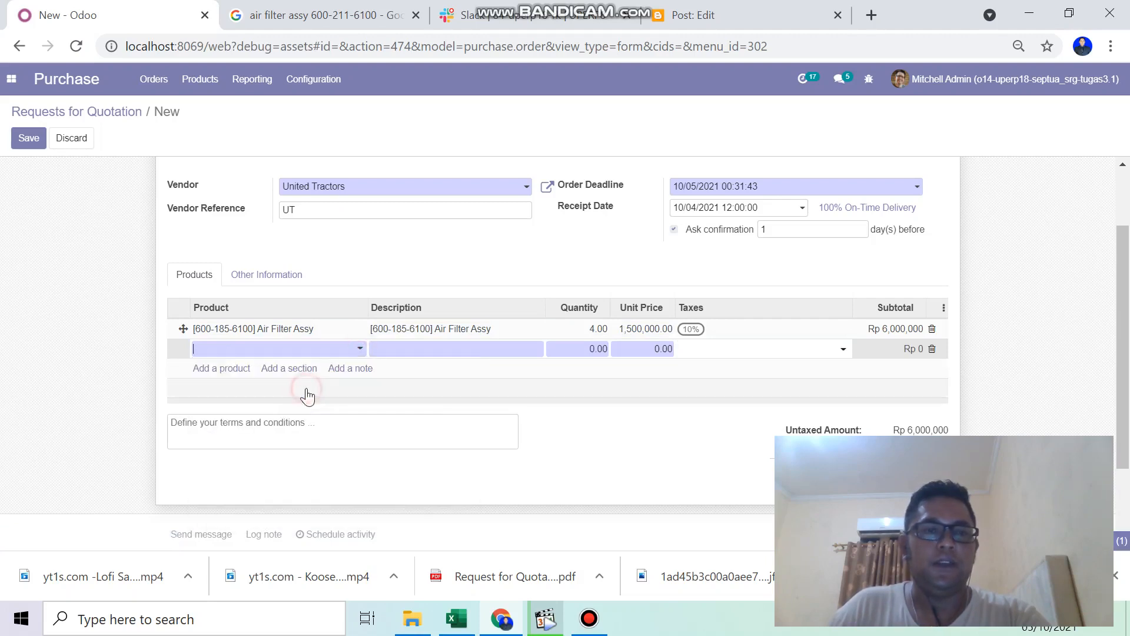
click(587, 351)
text(8)
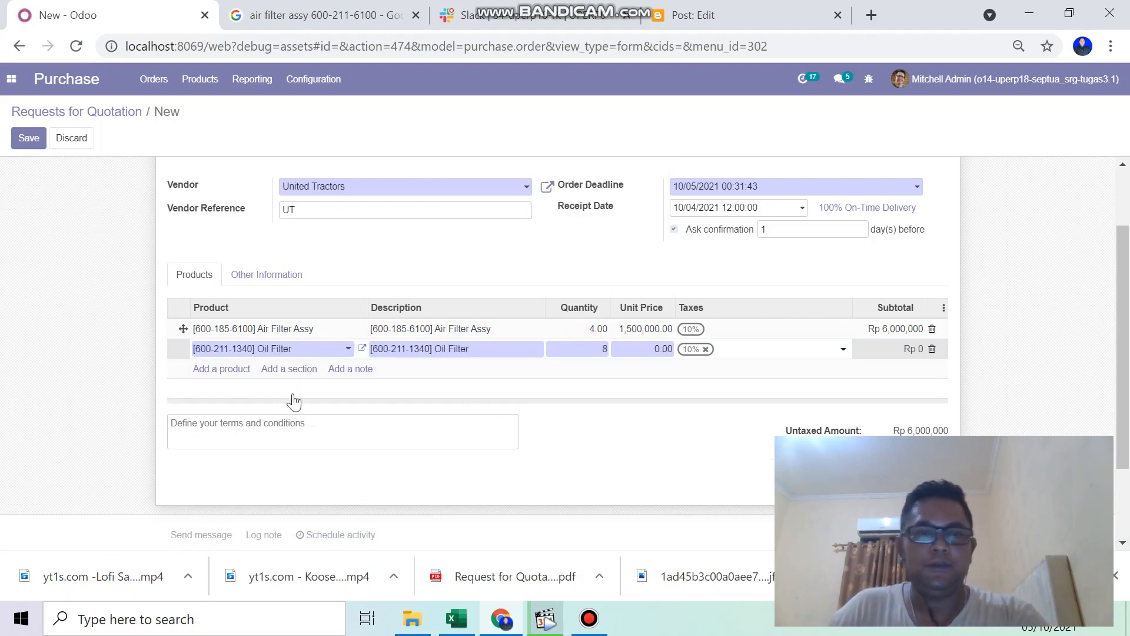
click(245, 377)
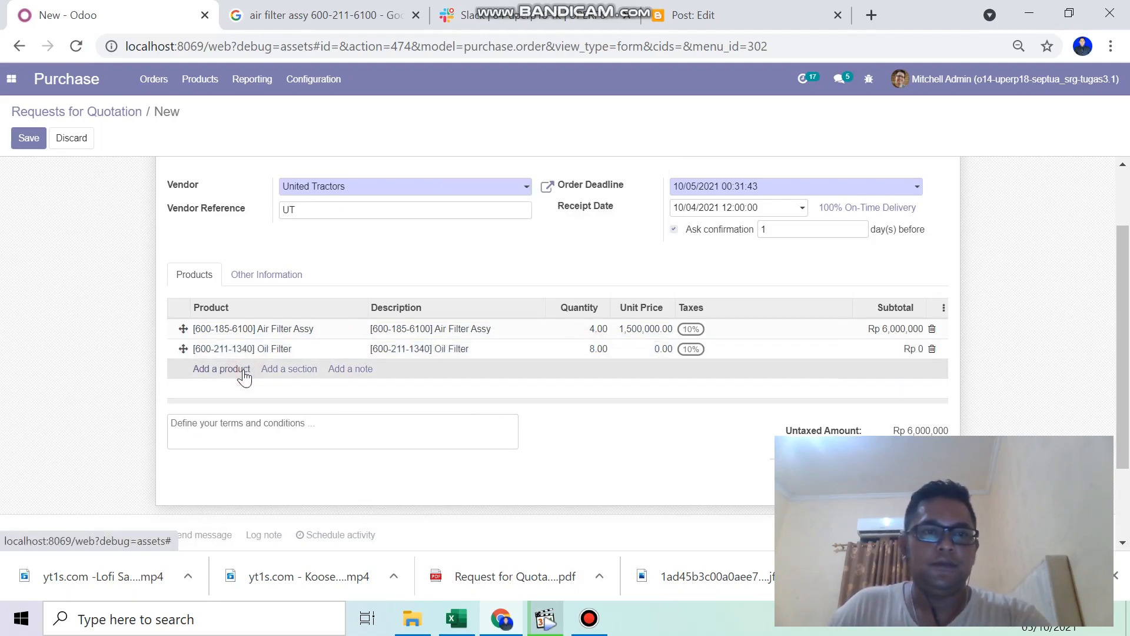
click(244, 377)
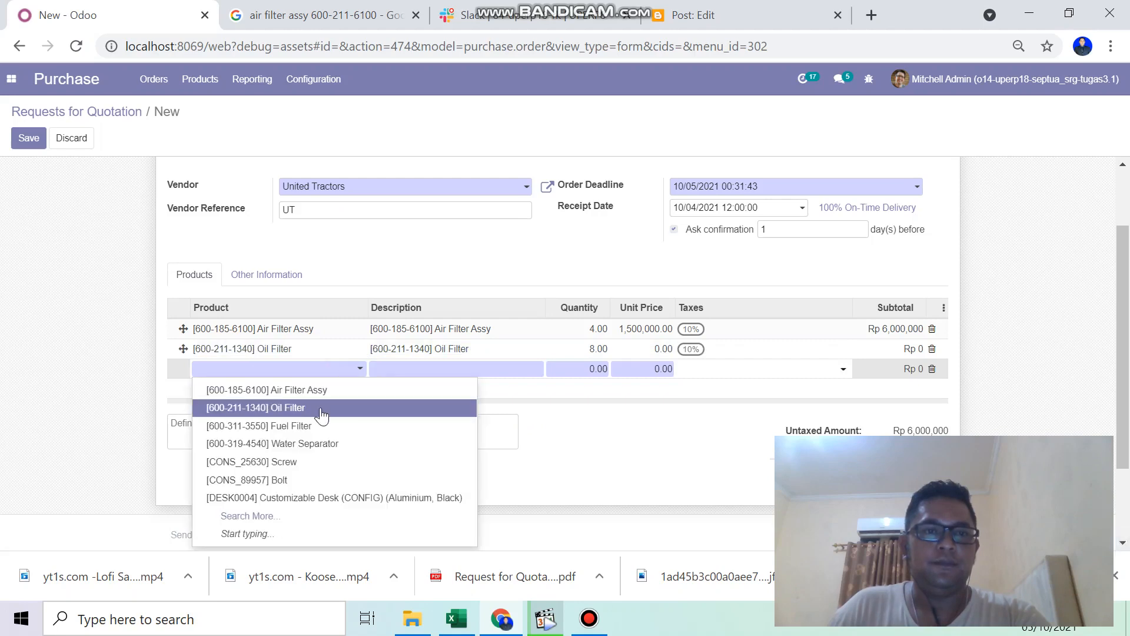
click(315, 426)
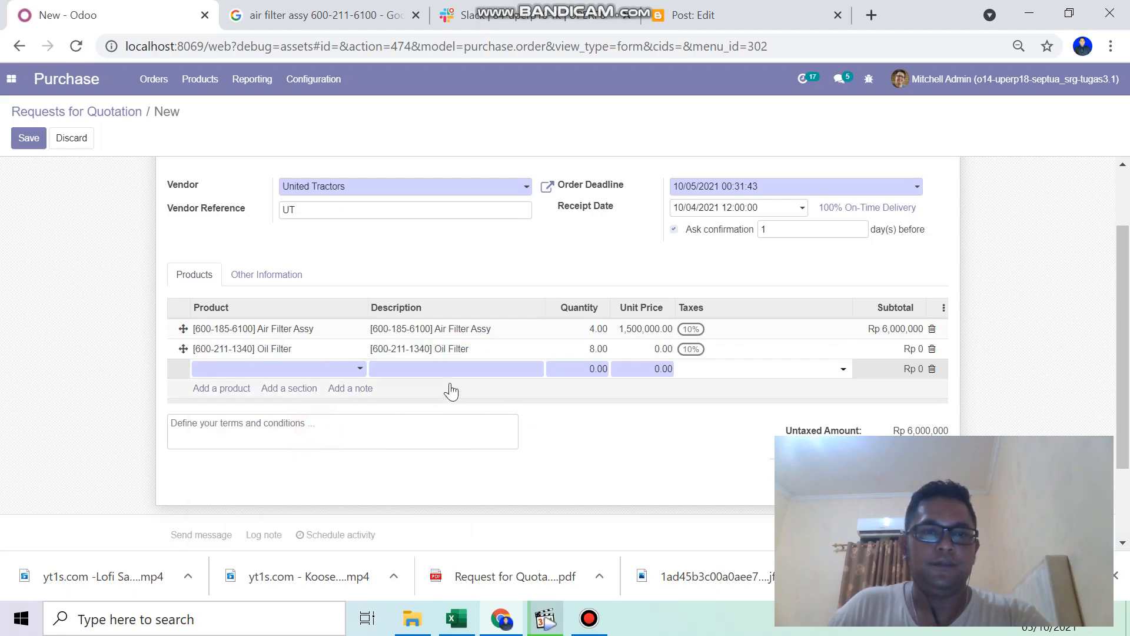
click(600, 372)
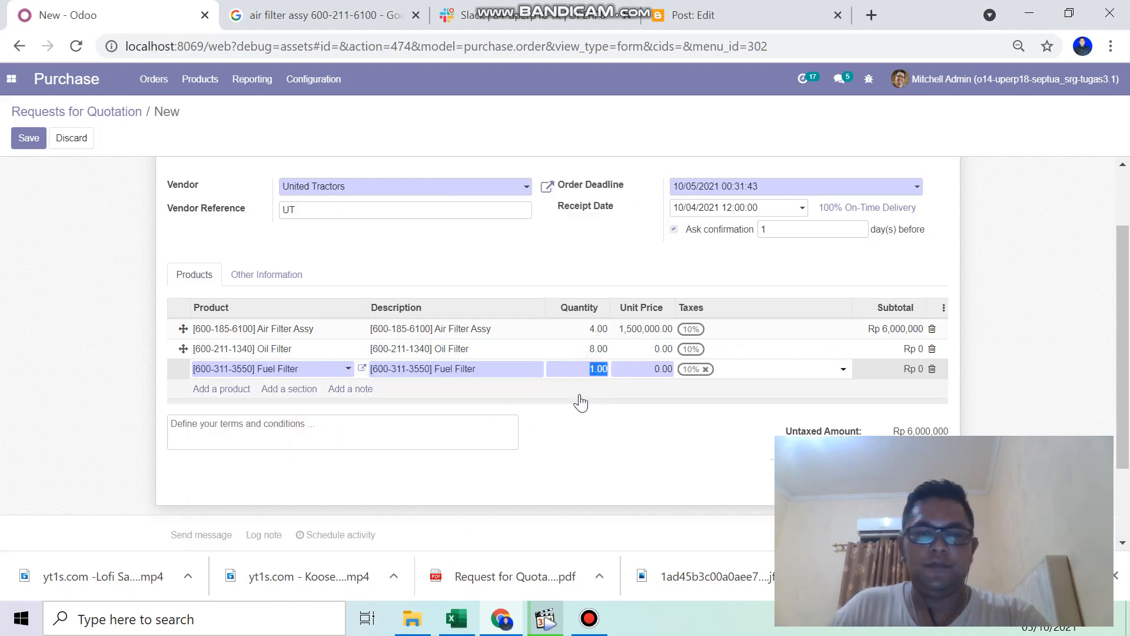
text(8)
click(227, 391)
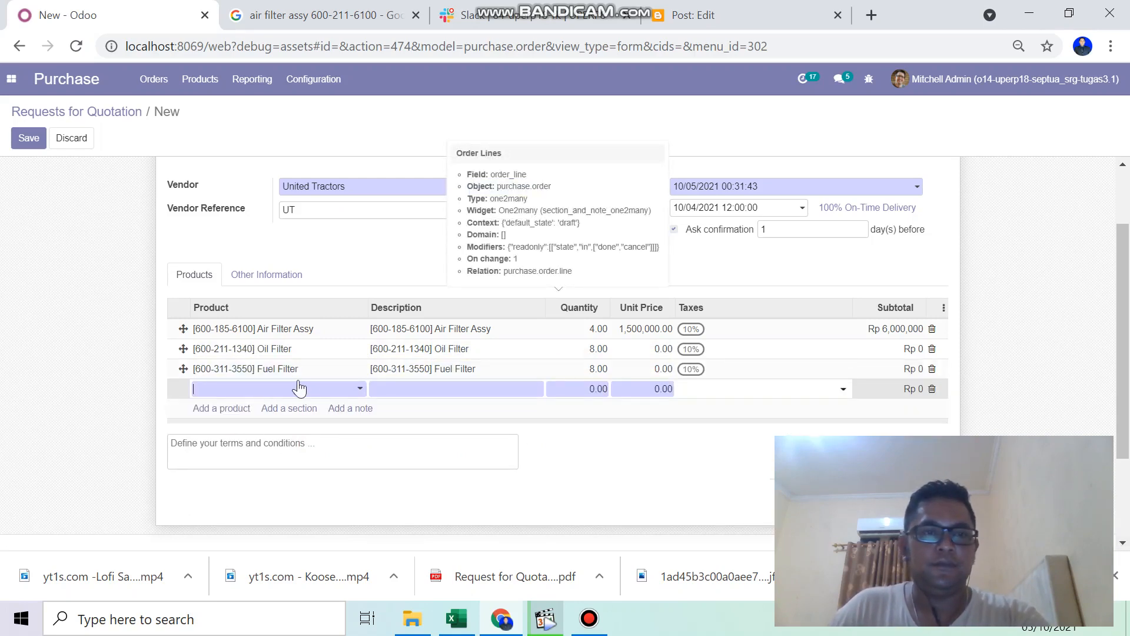
click(355, 389)
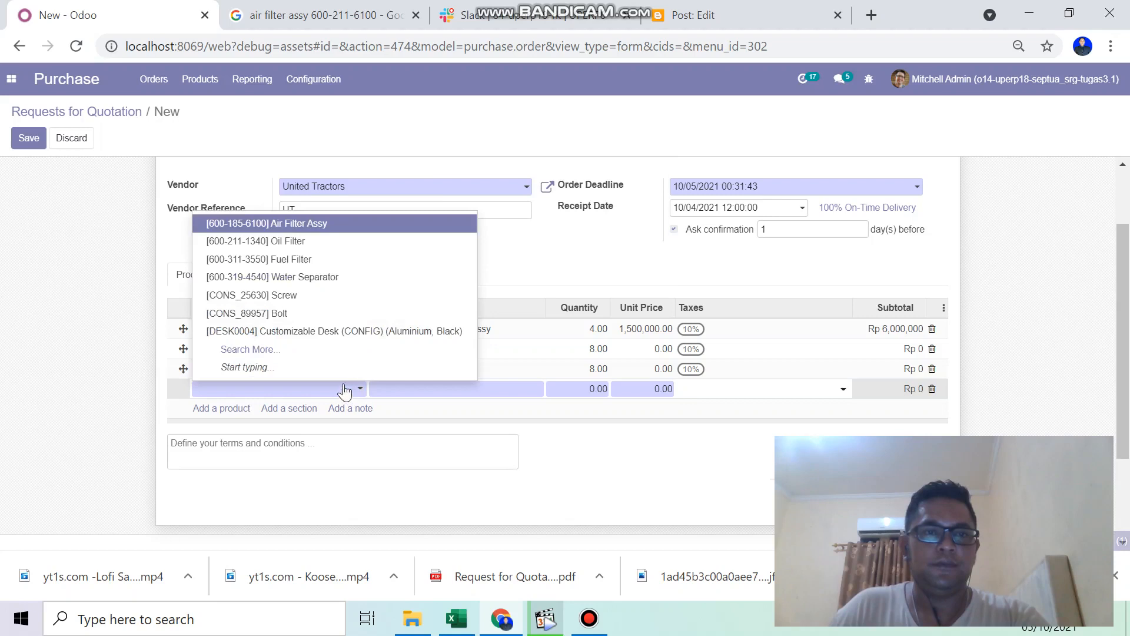
click(322, 282)
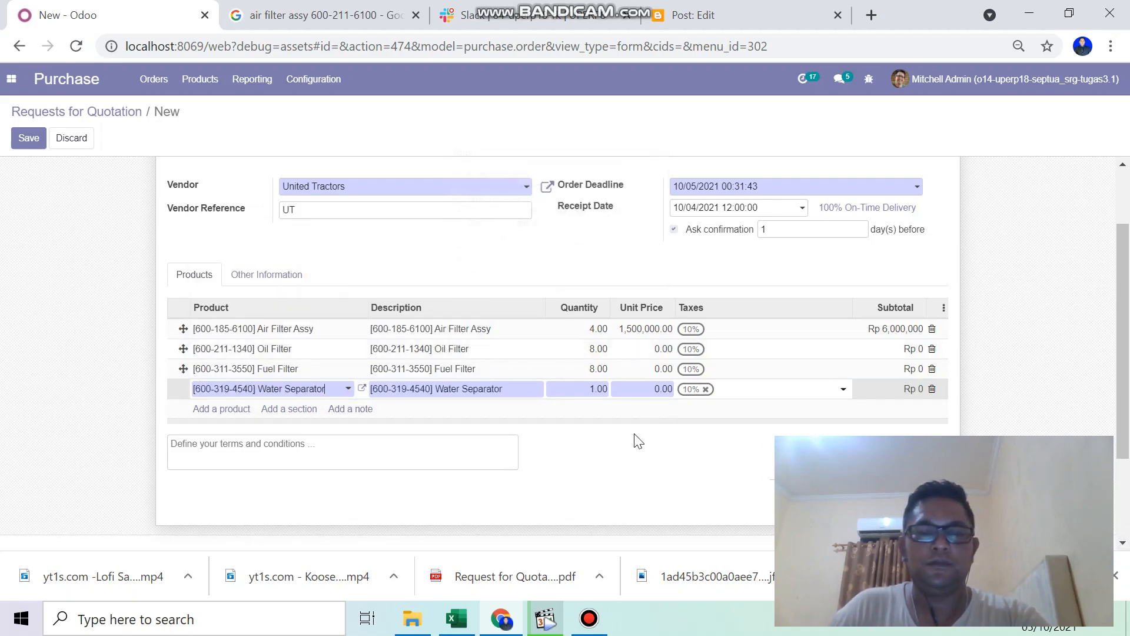
click(620, 437)
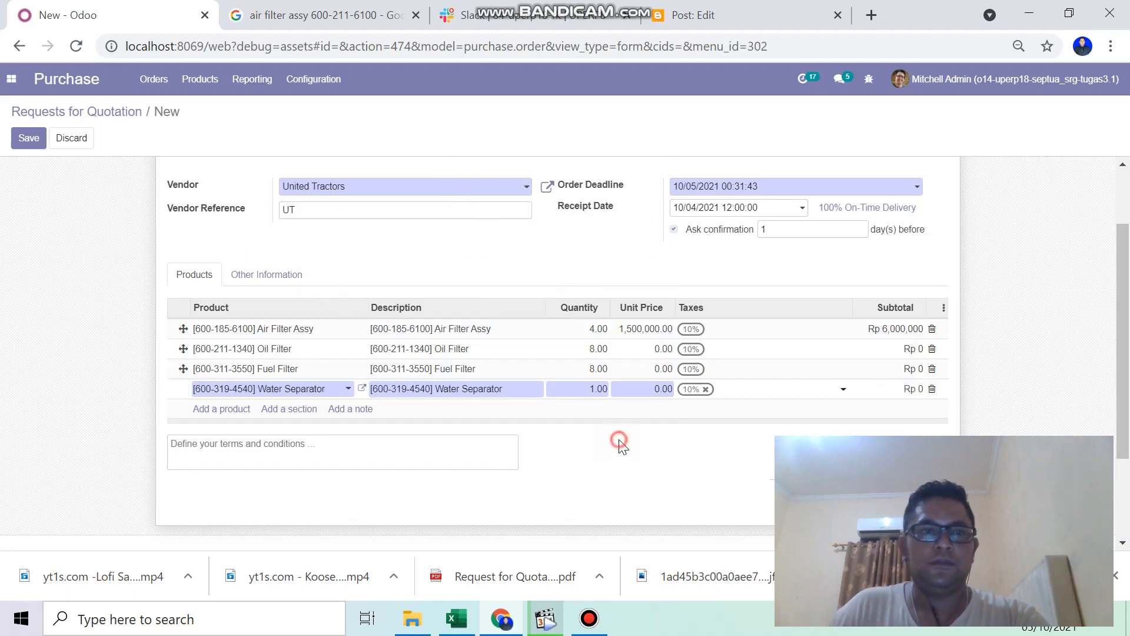
Set the unit price of the Oil Filter order line to 350000.
click(638, 334)
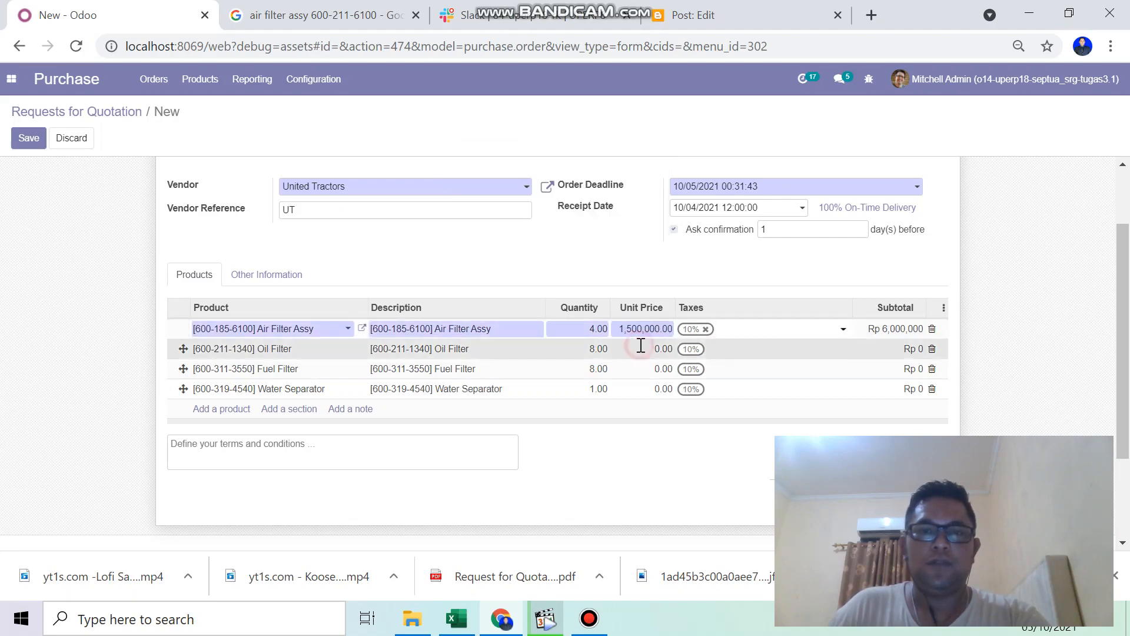
click(647, 350)
text(3)
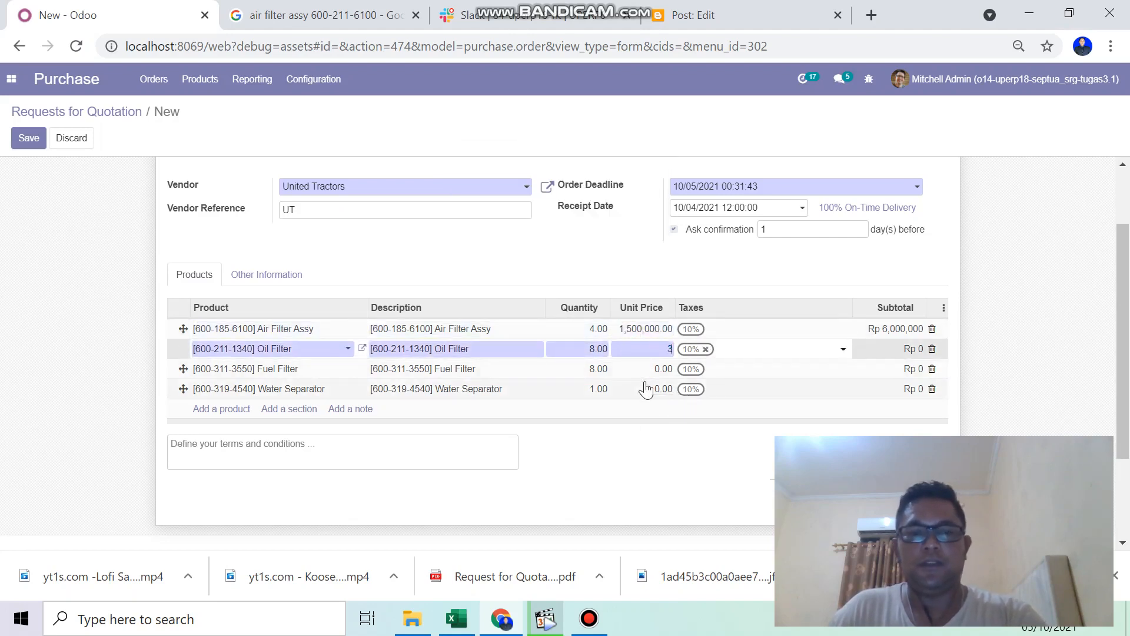
text(50000)
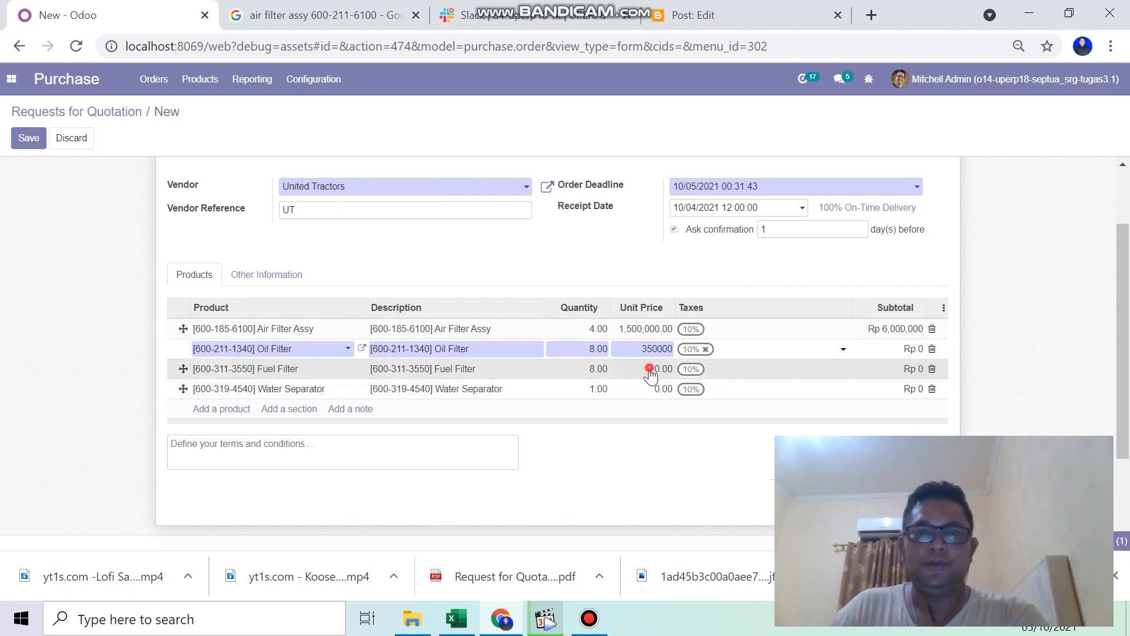
Set the unit price of the Fuel Filter order line to 400000 and the Water Separator line to 500000.
click(651, 371)
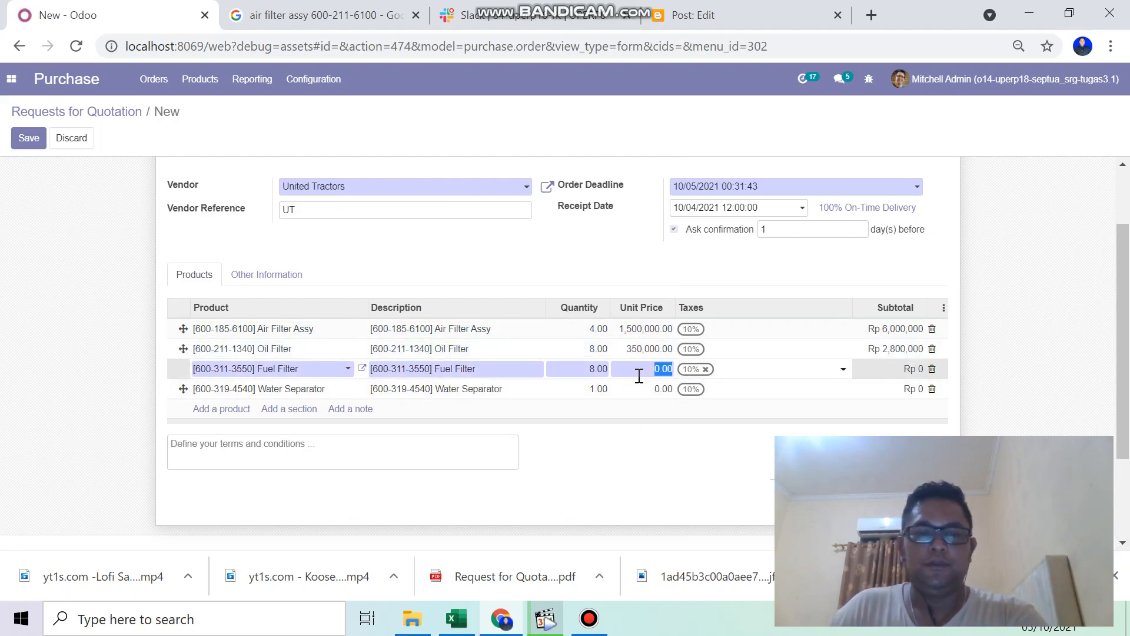
text(400,000)
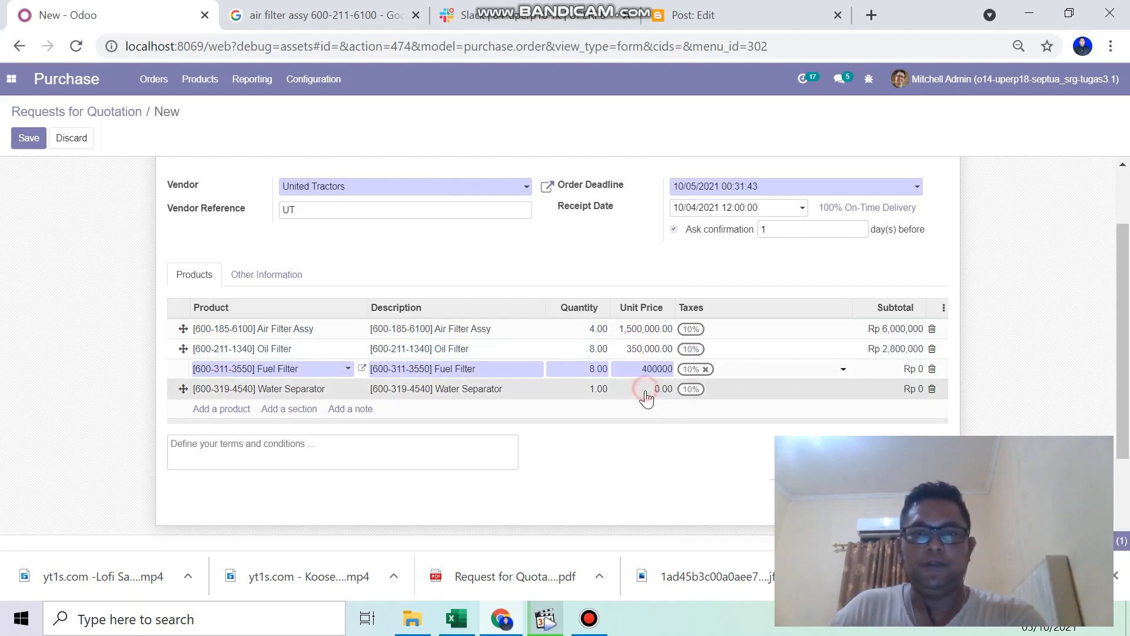
key(Return)
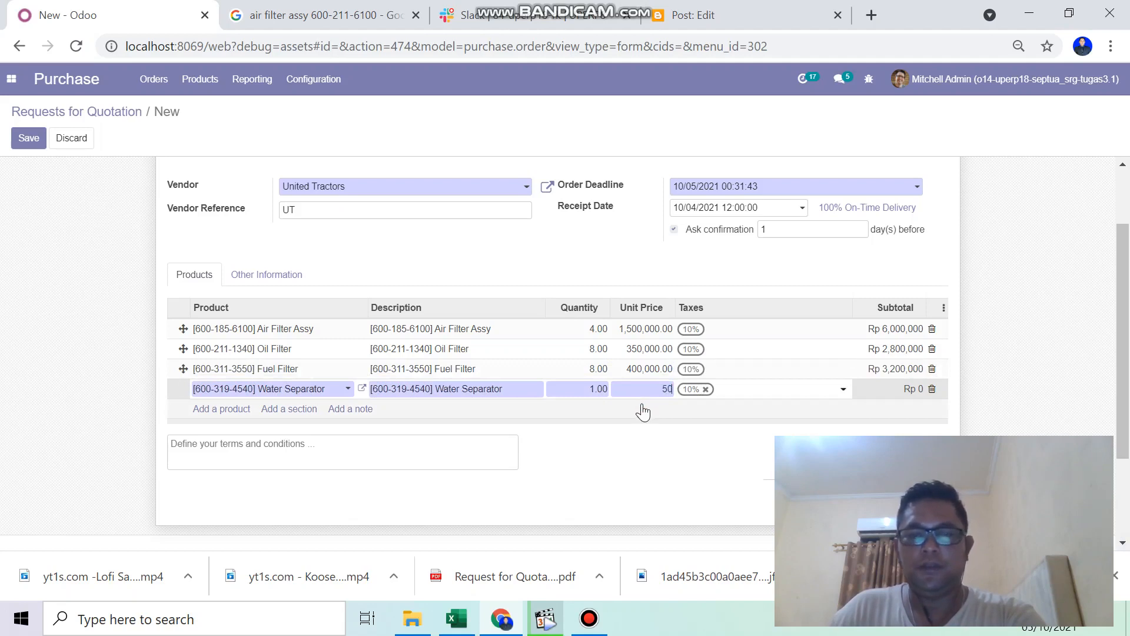
text(500000)
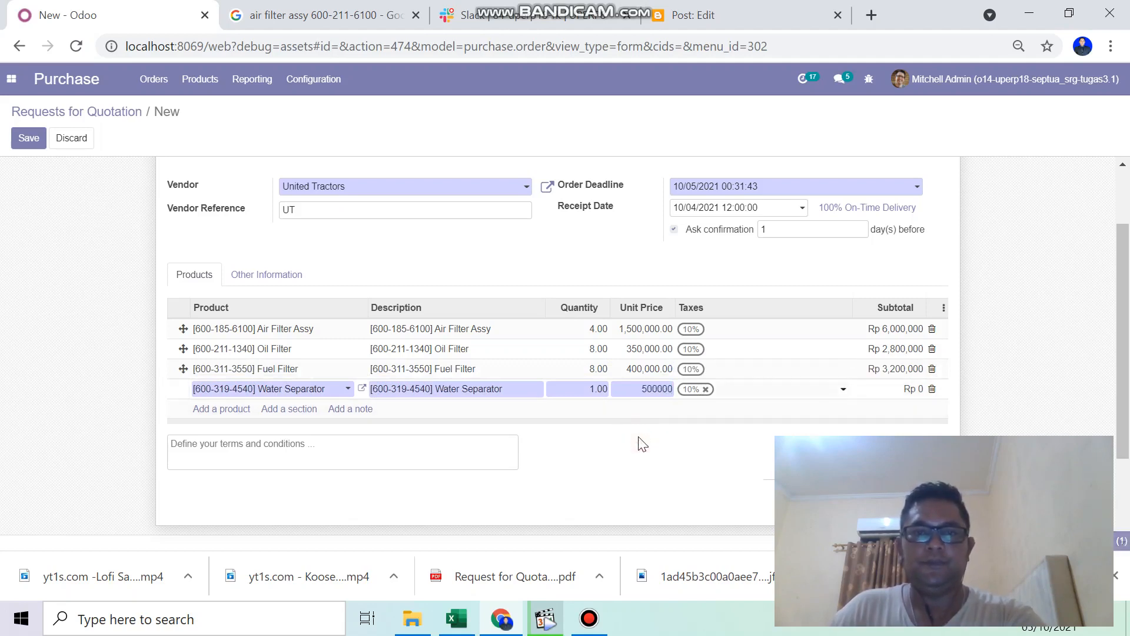
click(640, 443)
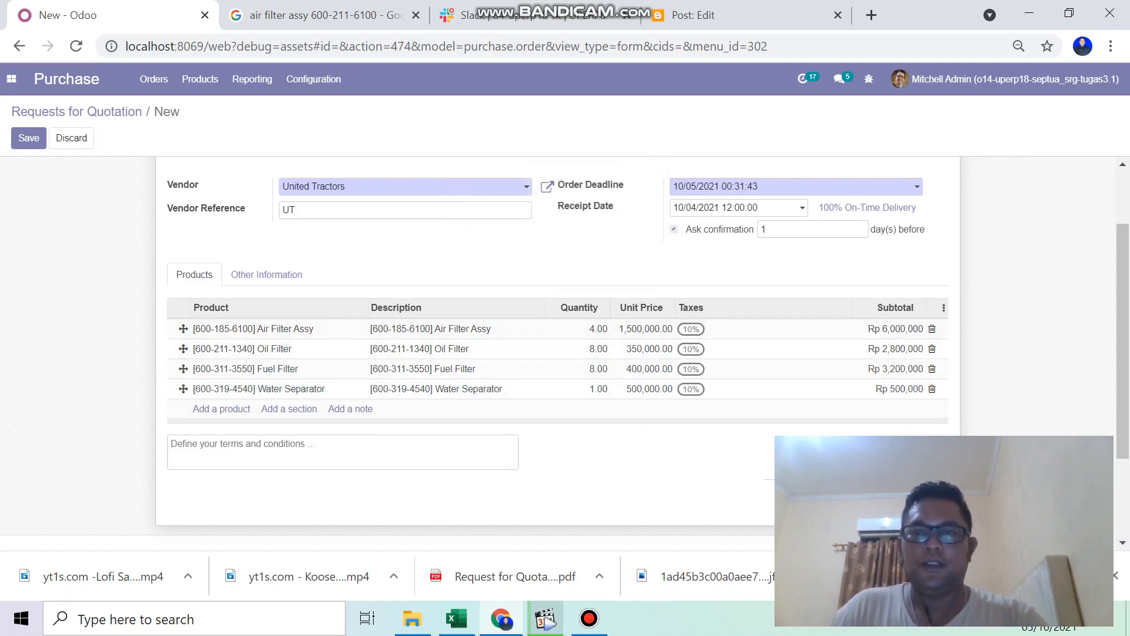
Set the Water Separator order line's quantity to 4 and re-enter its unit price as 500000.
click(598, 390)
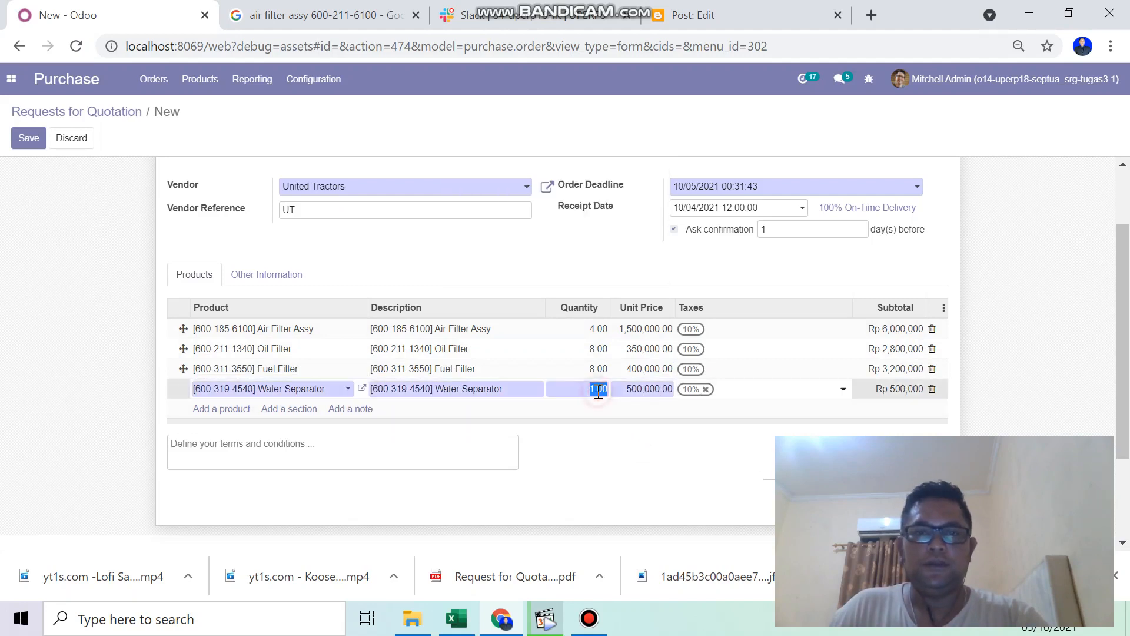
text(4)
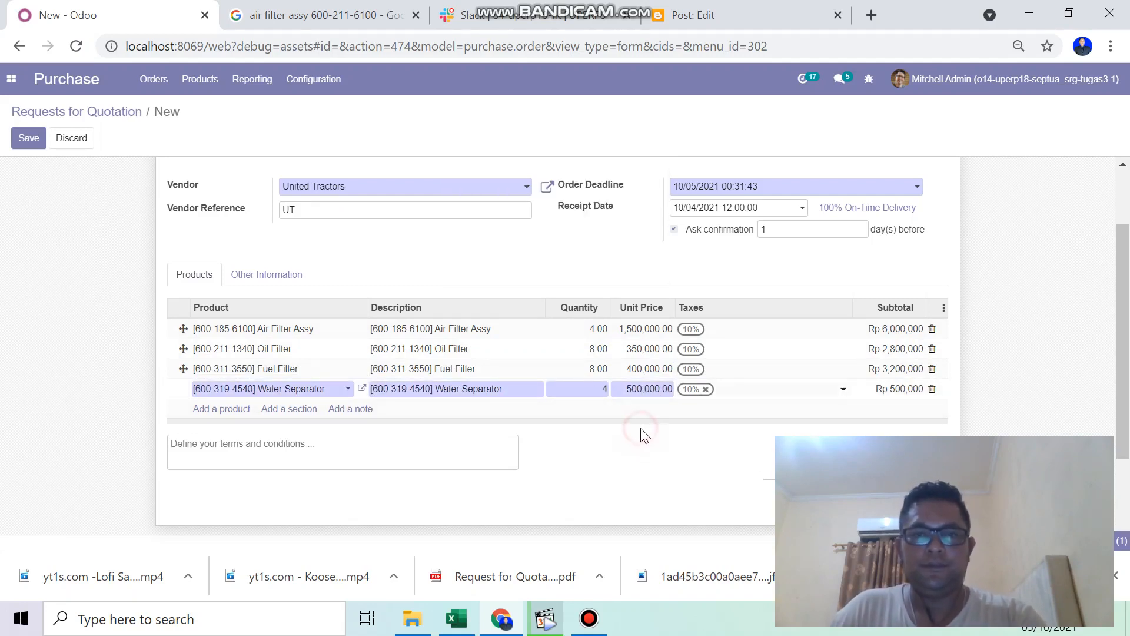
click(646, 434)
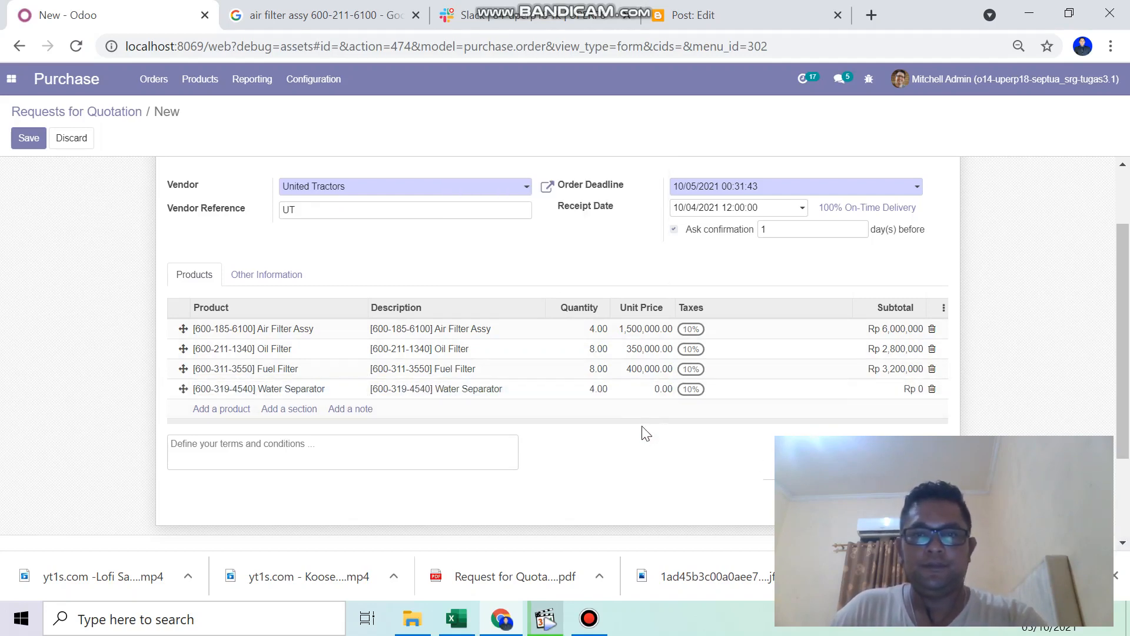
click(648, 390)
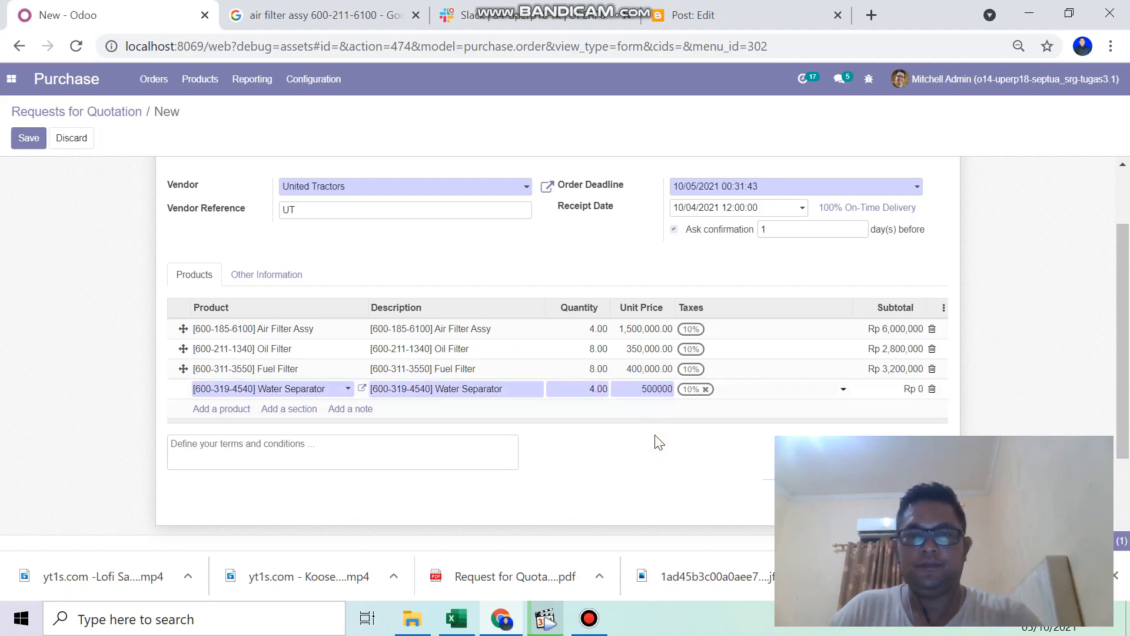
click(659, 441)
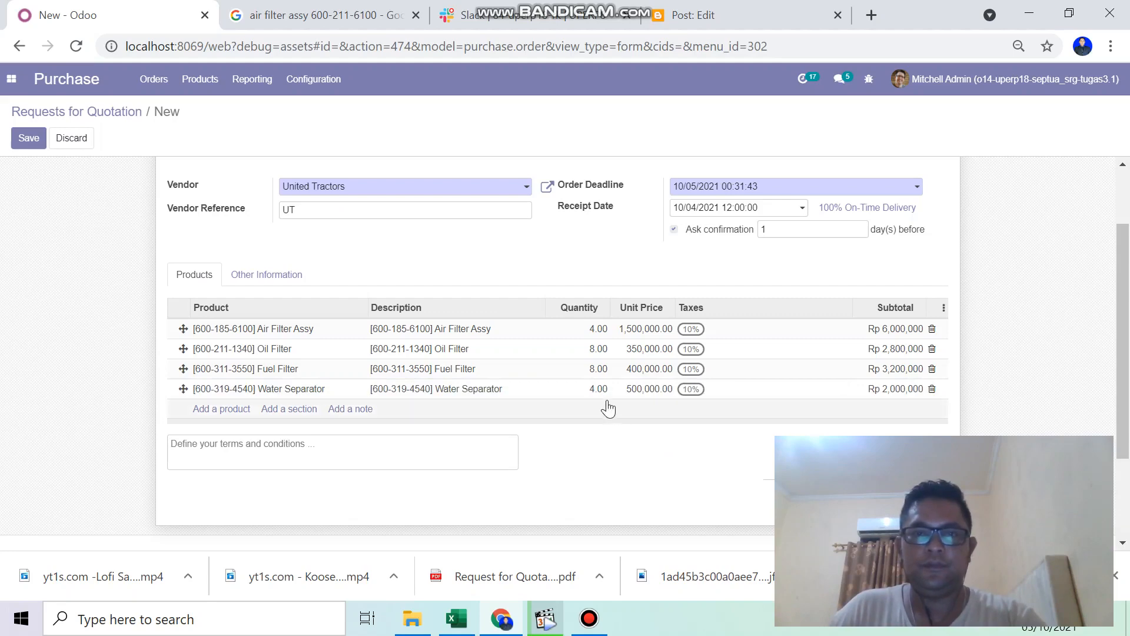
Check the completed order lines and save the new request for quotation.
scroll(615, 381, up, 1)
scroll(616, 382, down, 1)
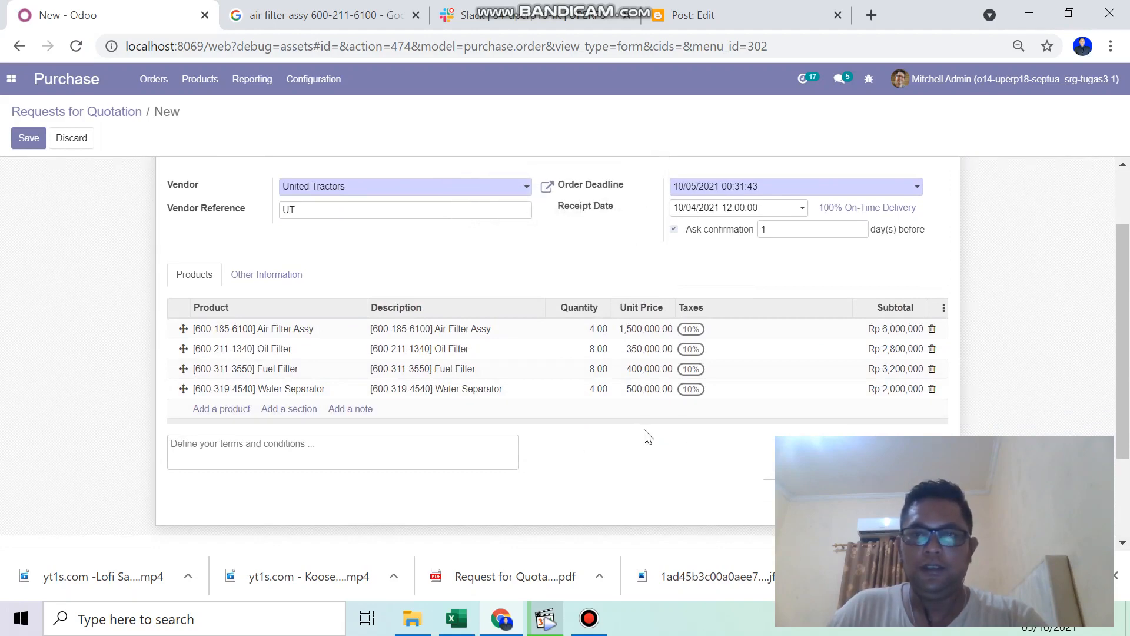
scroll(648, 437, up, 1)
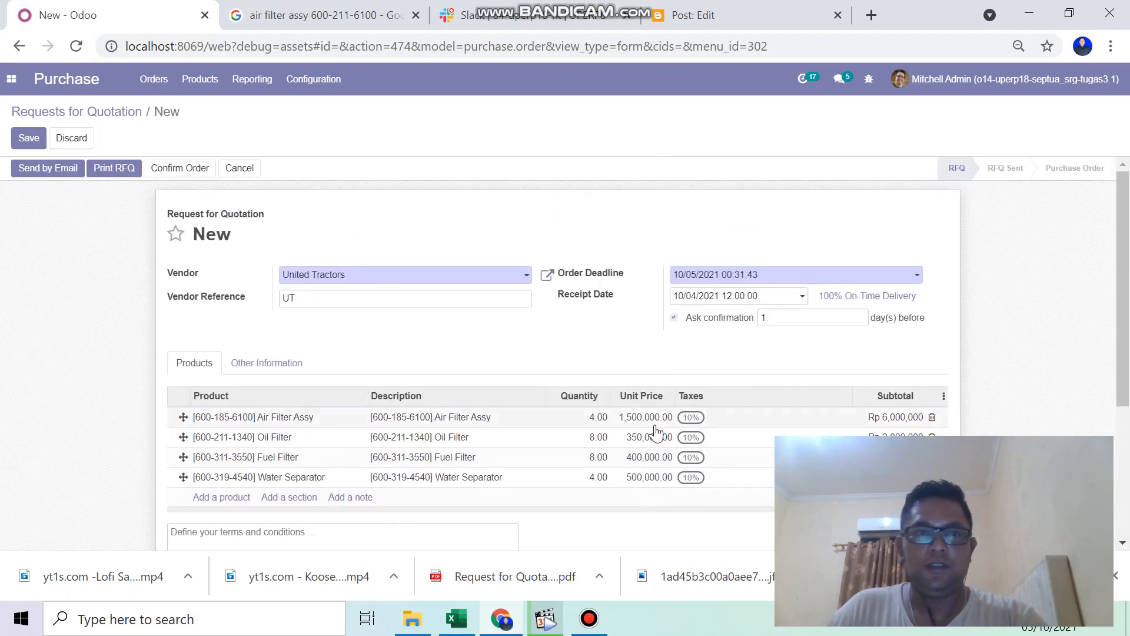
click(34, 139)
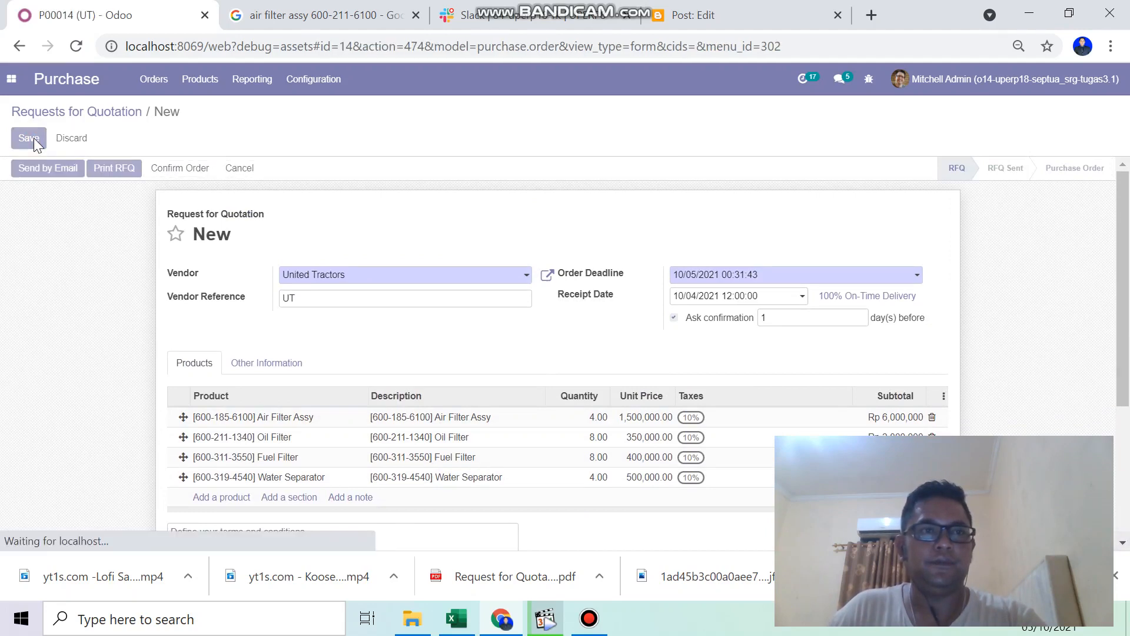
Confirm the saved request for quotation as a purchase order and review its product lines and totals.
scroll(392, 281, down, 2)
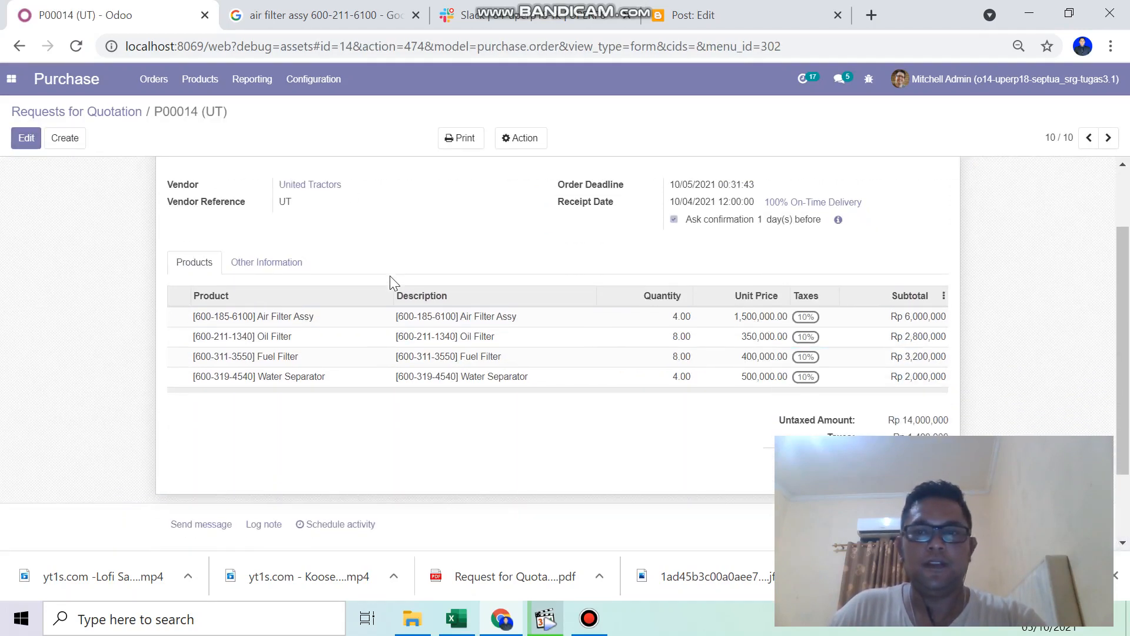
scroll(318, 305, up, 2)
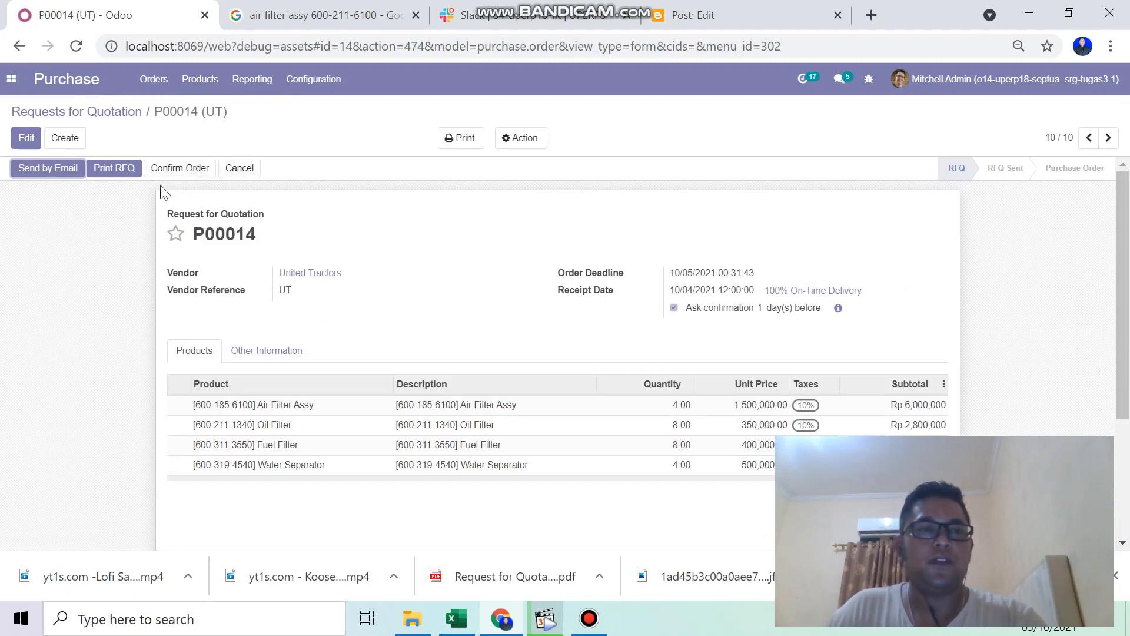
click(191, 174)
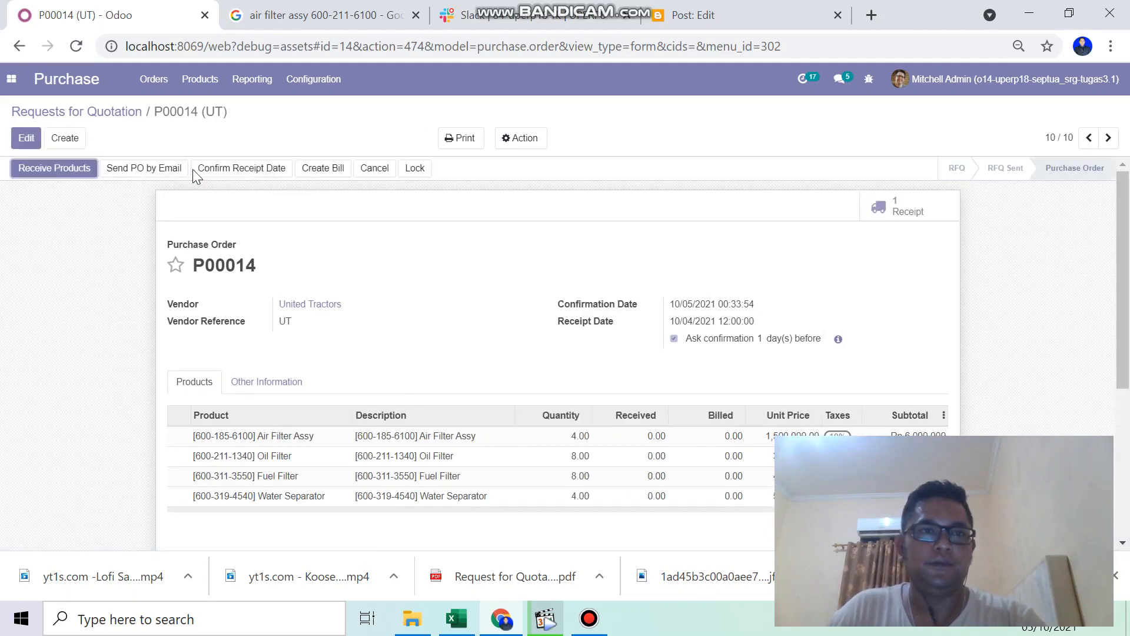
scroll(378, 275, down, 3)
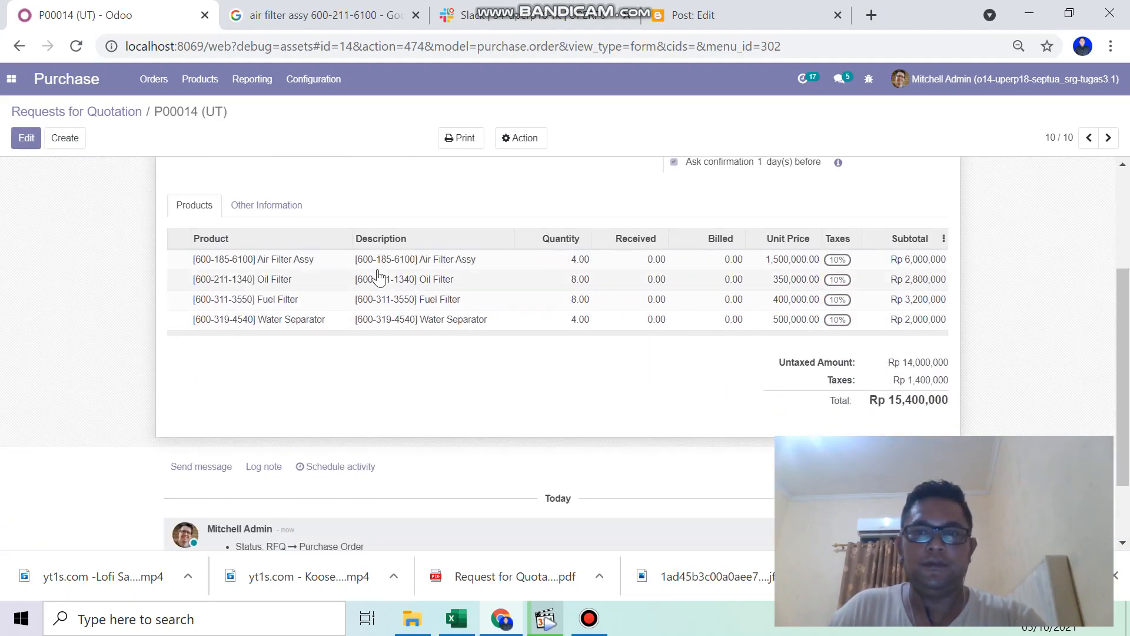
scroll(379, 275, down, 2)
scroll(379, 278, up, 5)
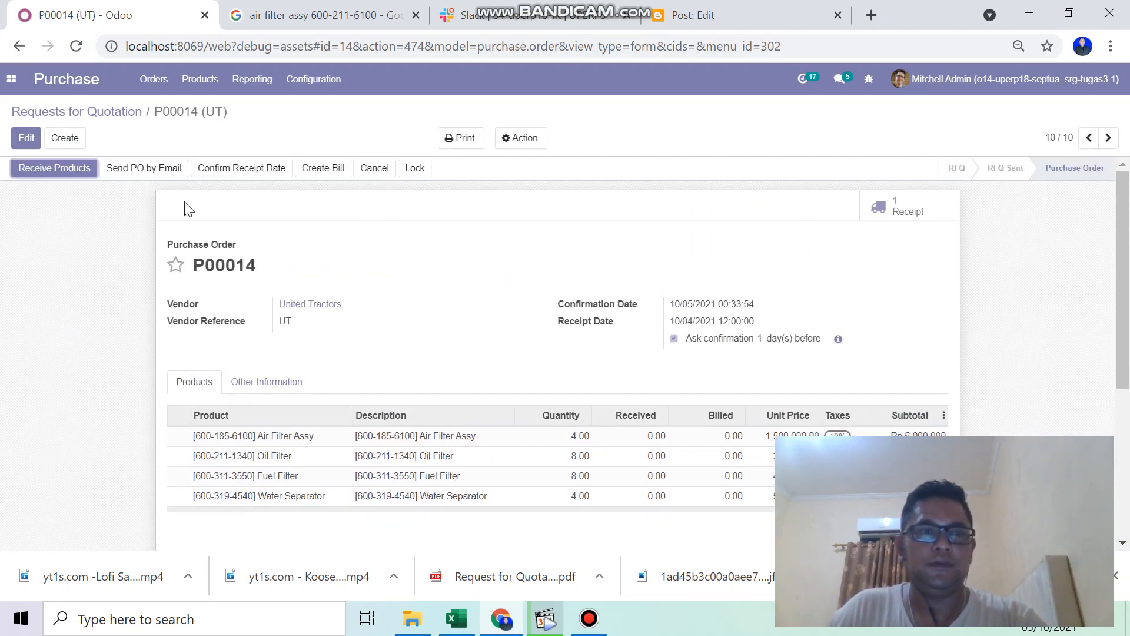
scroll(766, 423, down, 2)
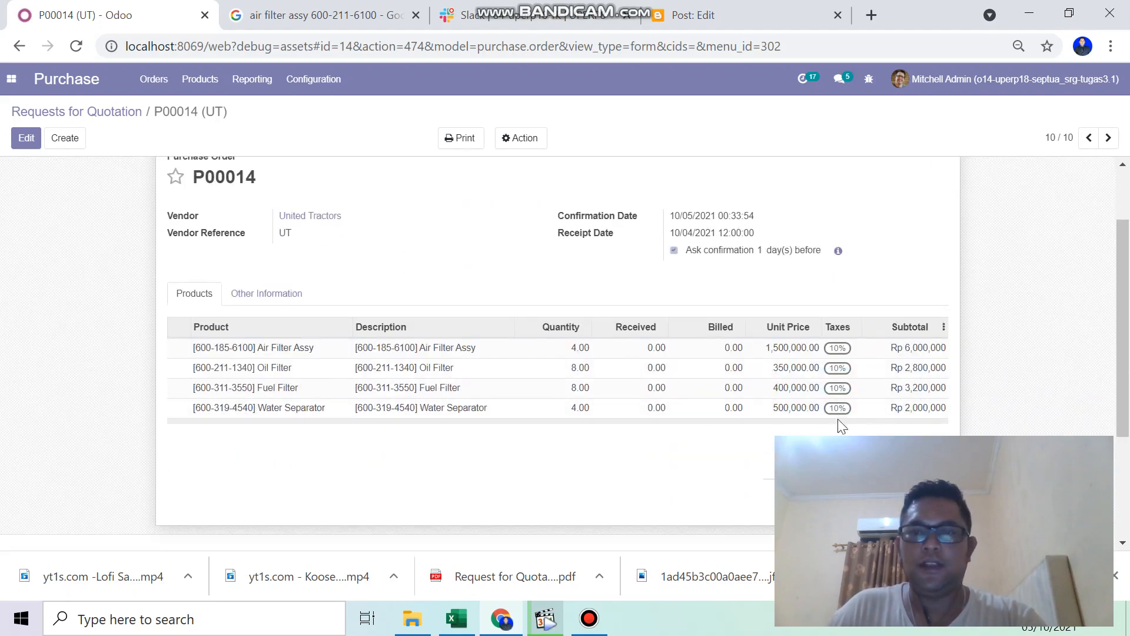
scroll(283, 247, up, 2)
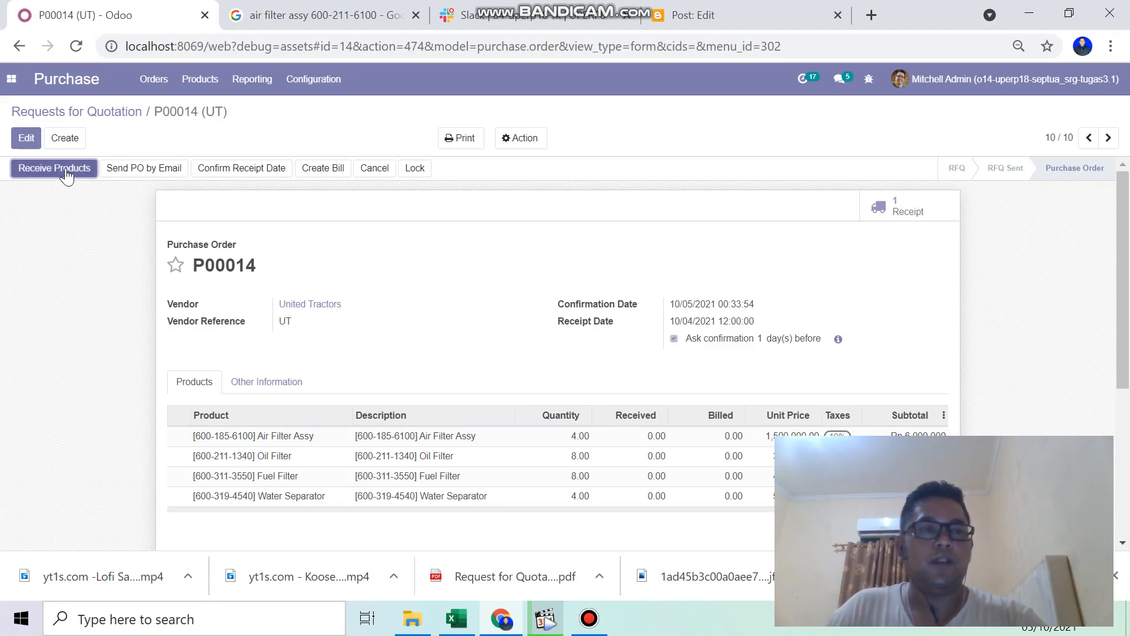
Open the purchase order's linked receipt and review the demanded and done quantities of its products.
click(900, 208)
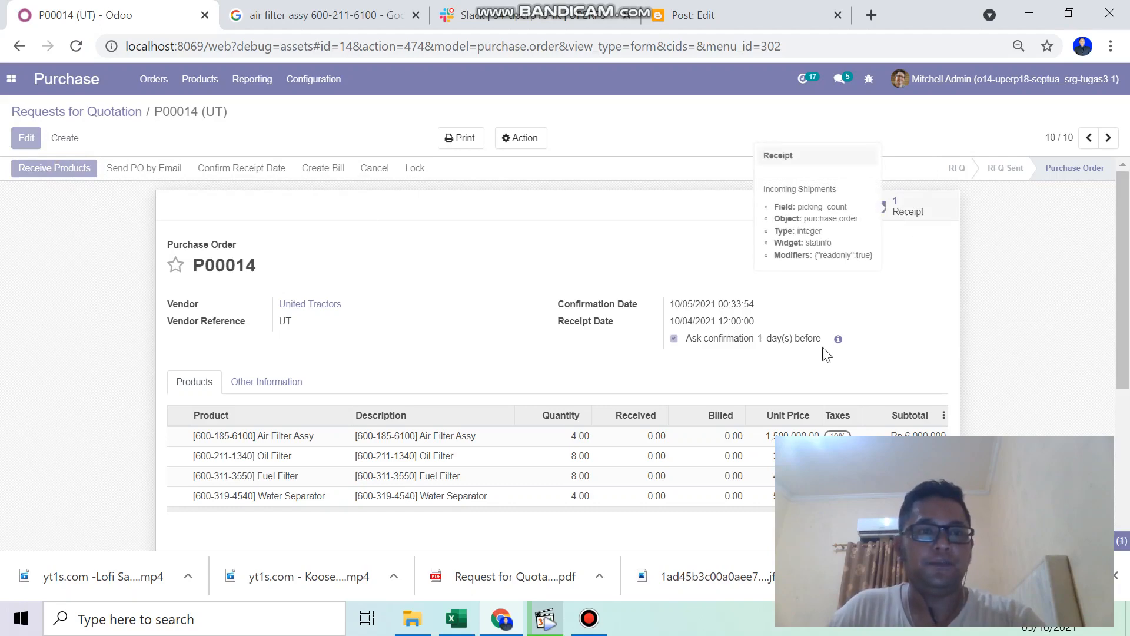
scroll(569, 355, down, 1)
scroll(589, 365, down, 2)
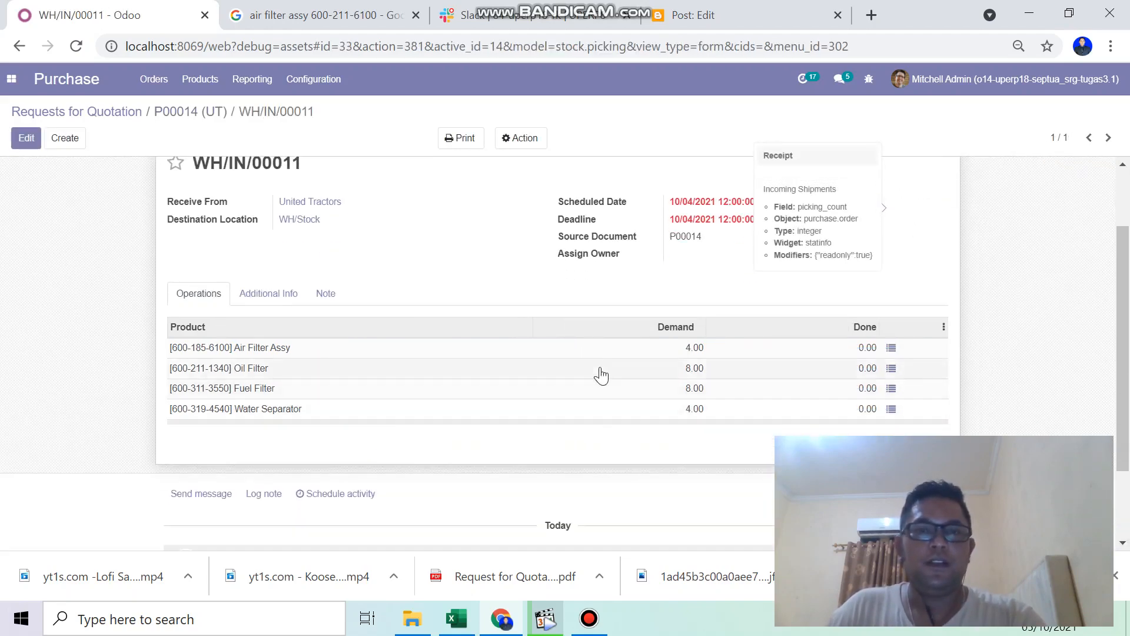
scroll(606, 379, up, 2)
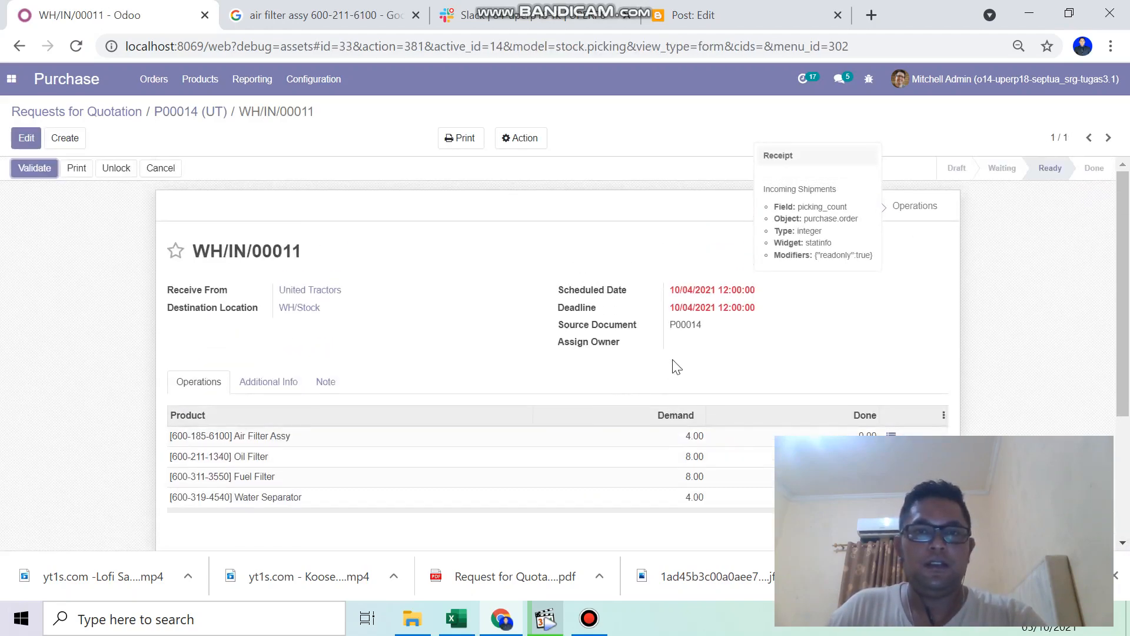
scroll(674, 365, down, 3)
scroll(404, 412, up, 2)
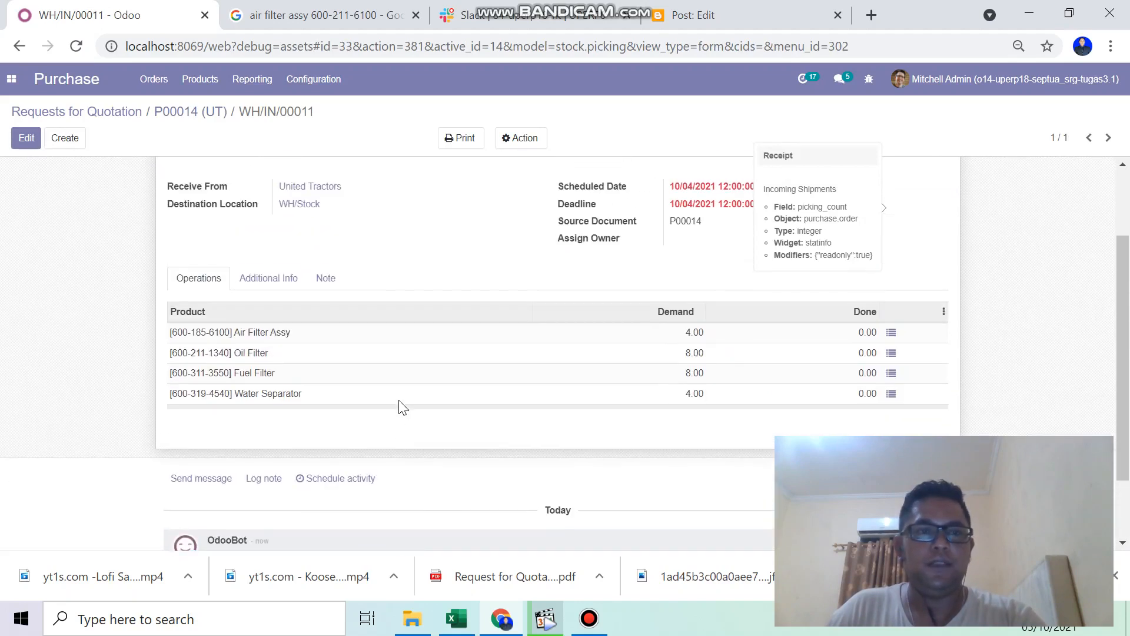
scroll(575, 378, up, 2)
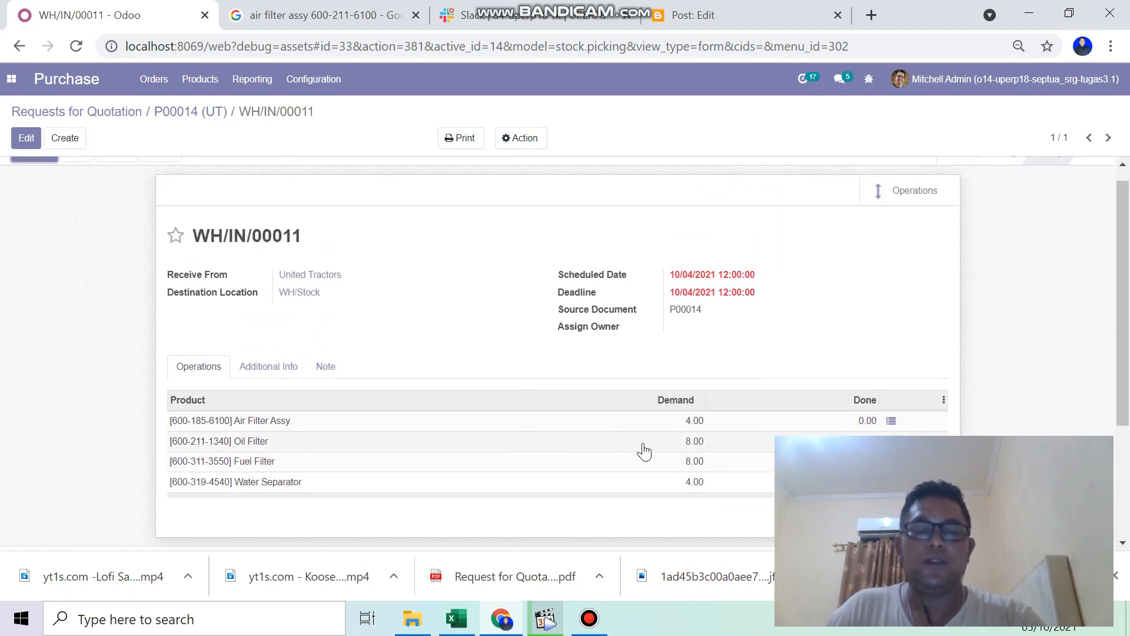
Record a done quantity of 4 into WH/Stock for the receipt's Air Filter Assy and confirm its detailed operations.
scroll(626, 377, down, 2)
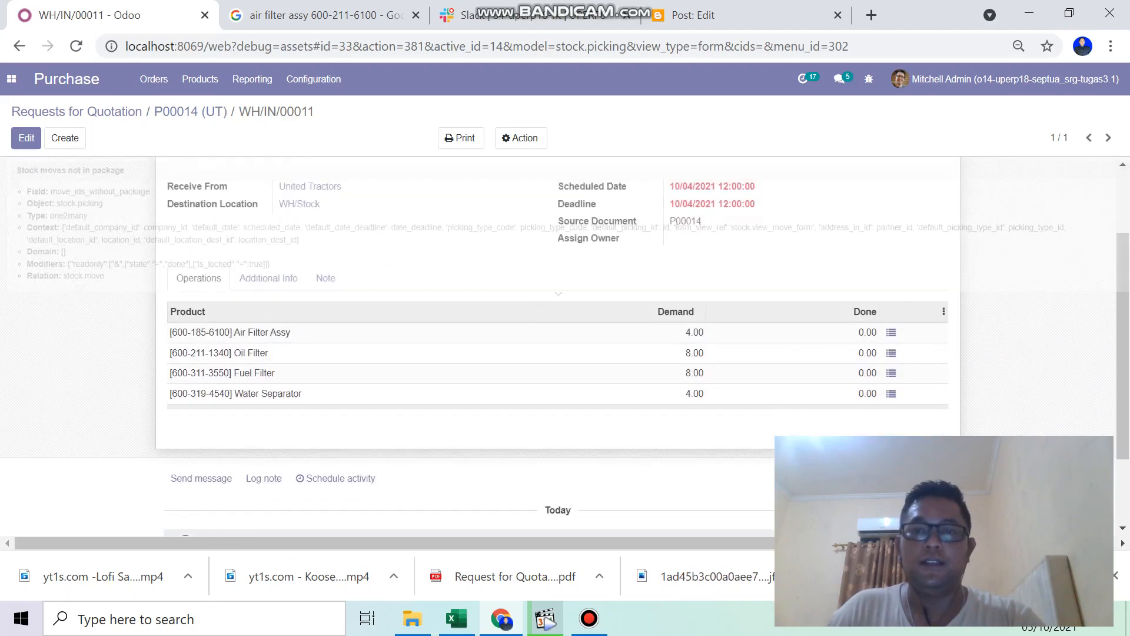
click(891, 332)
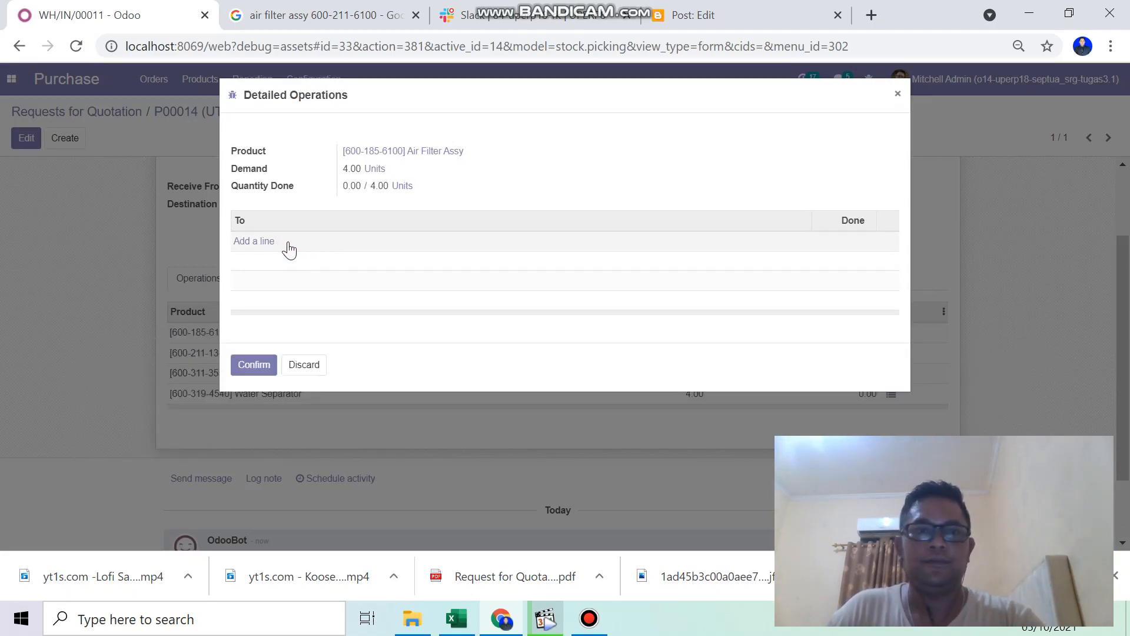
click(322, 242)
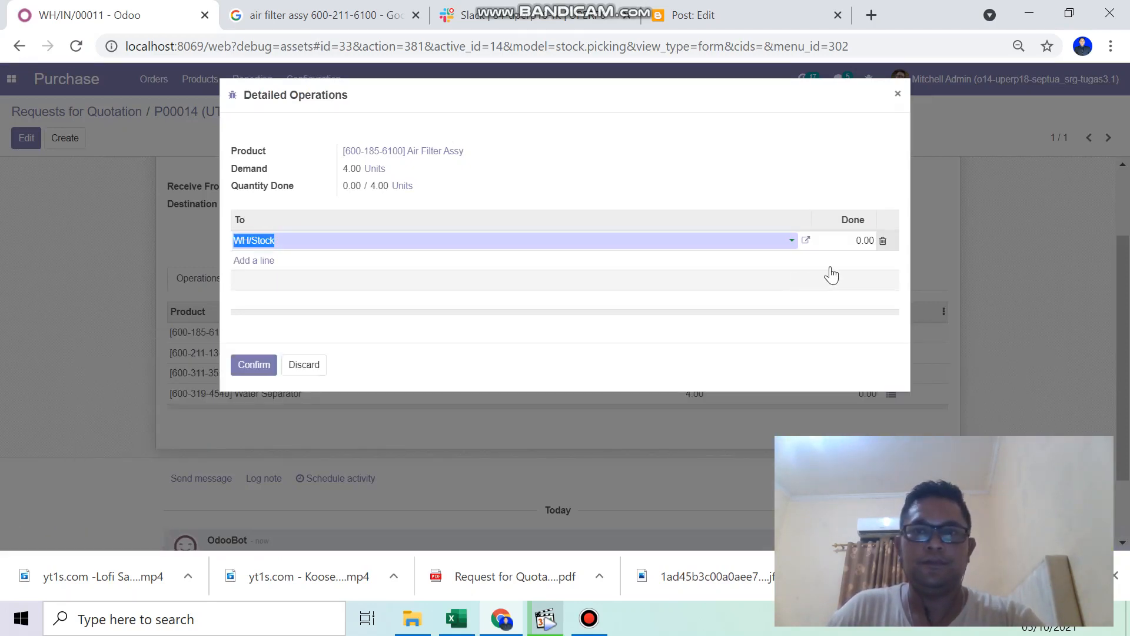
click(859, 240)
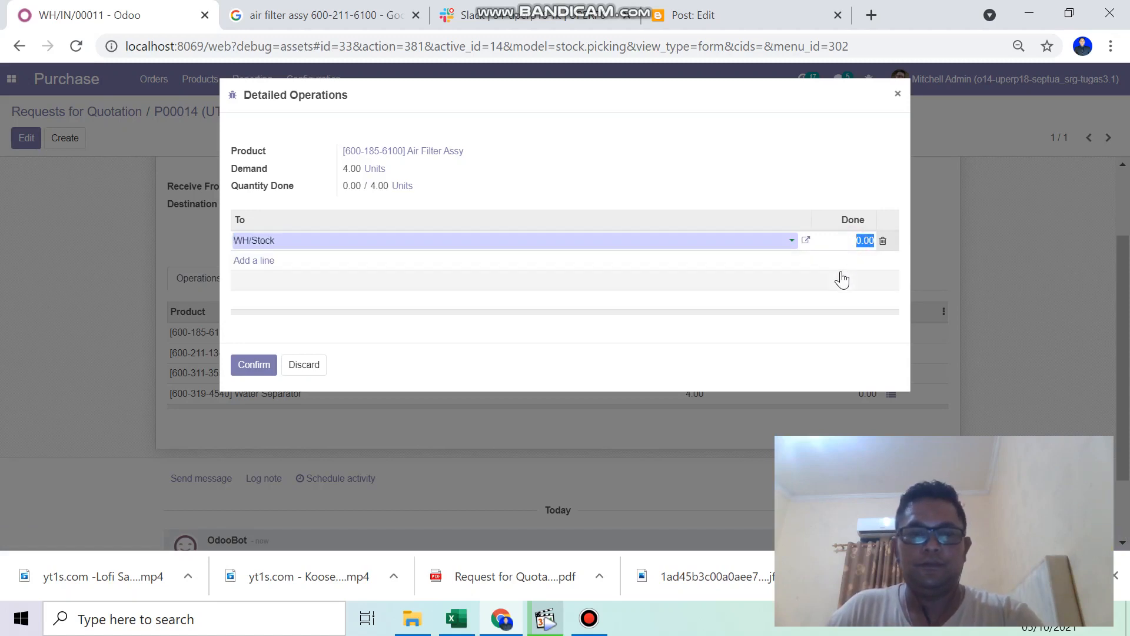
text(4)
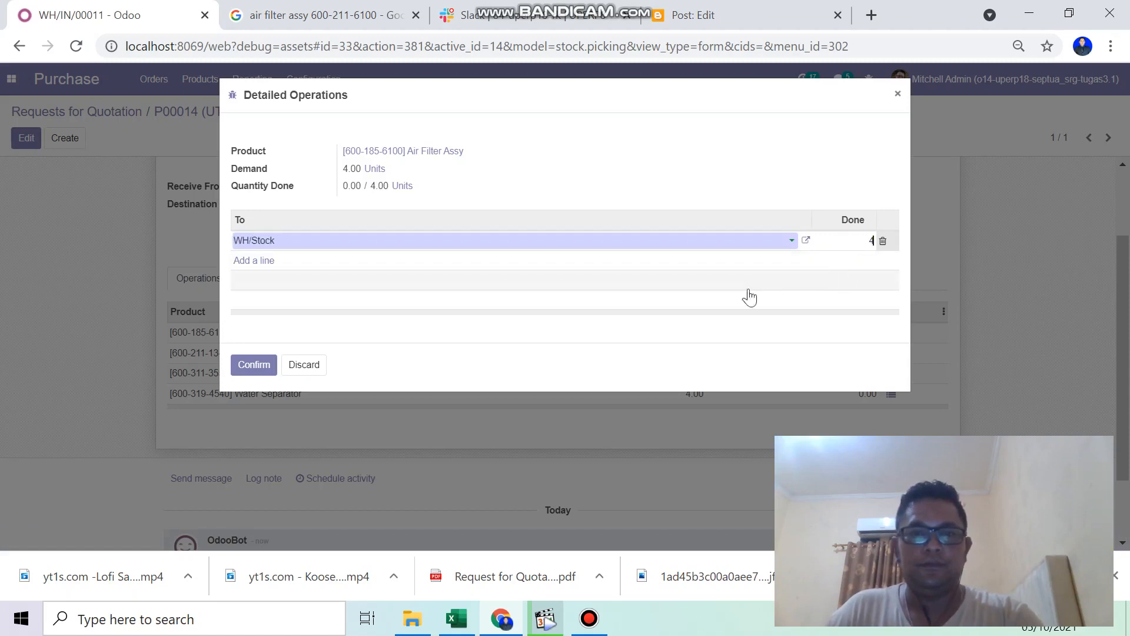
click(266, 366)
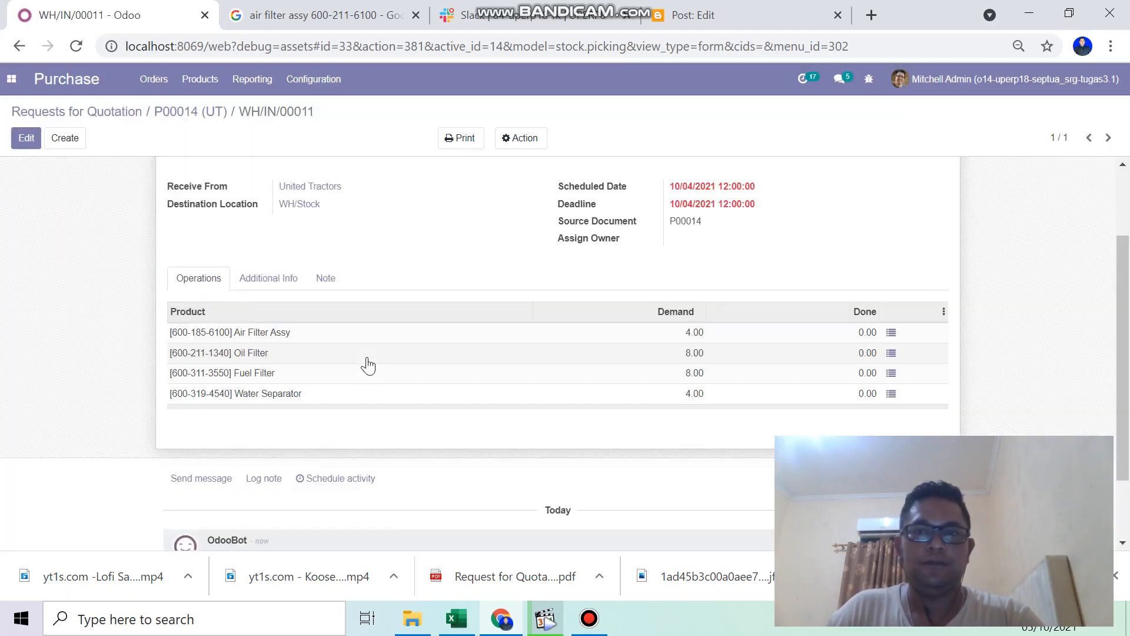
Record a done quantity of 8 into WH/Stock for the receipt's Oil Filter and confirm its detailed operations.
scroll(845, 359, up, 2)
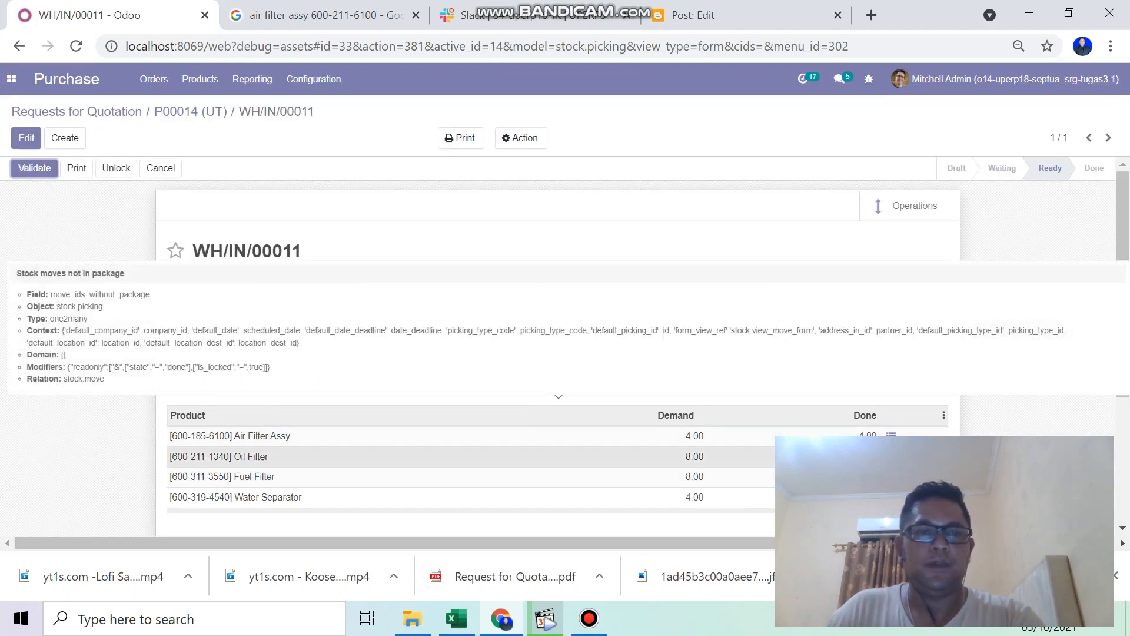
click(891, 457)
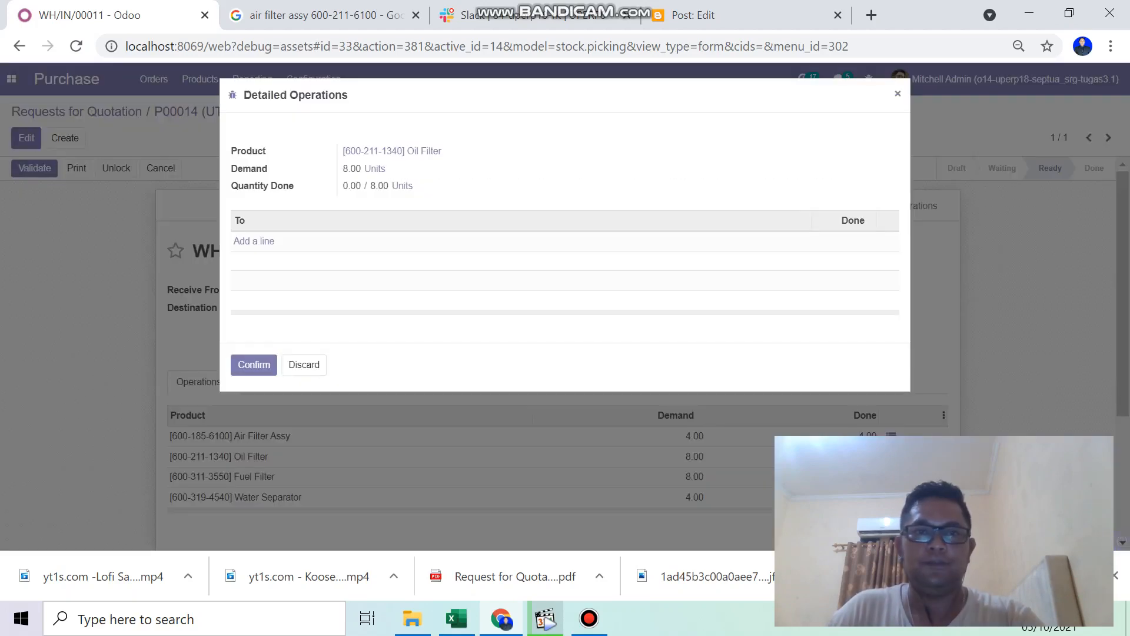
click(253, 241)
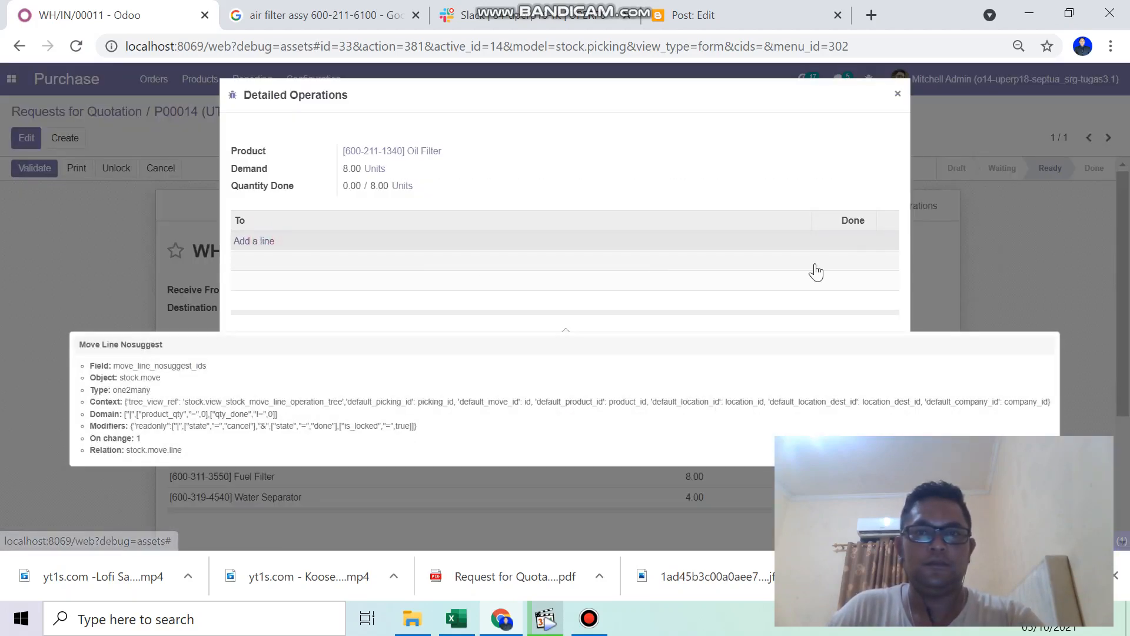
click(864, 240)
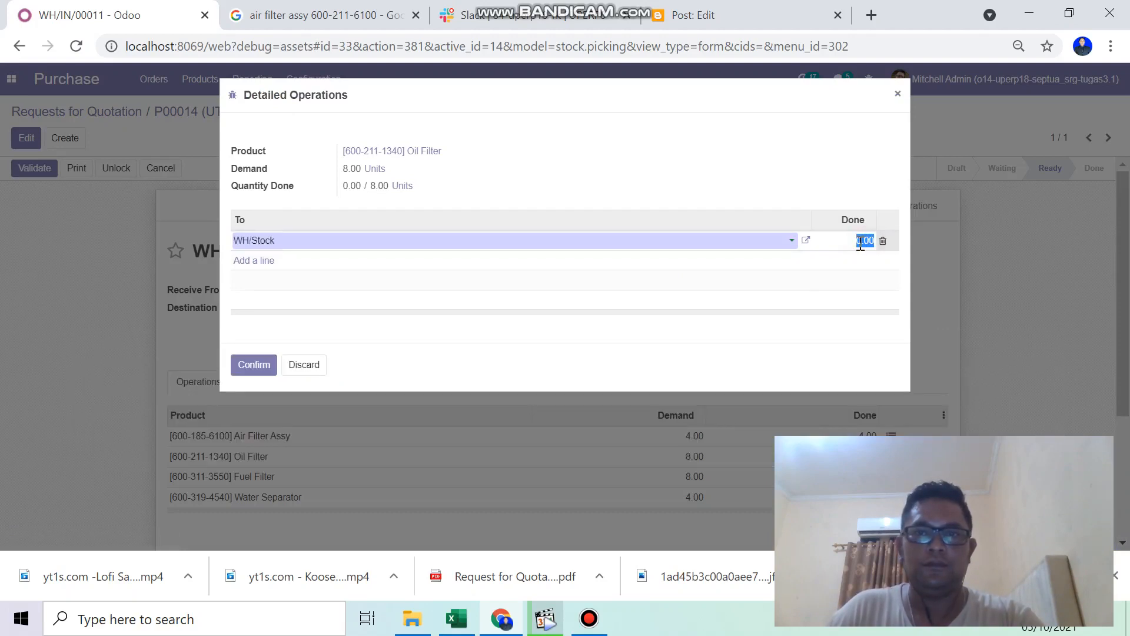
text(8)
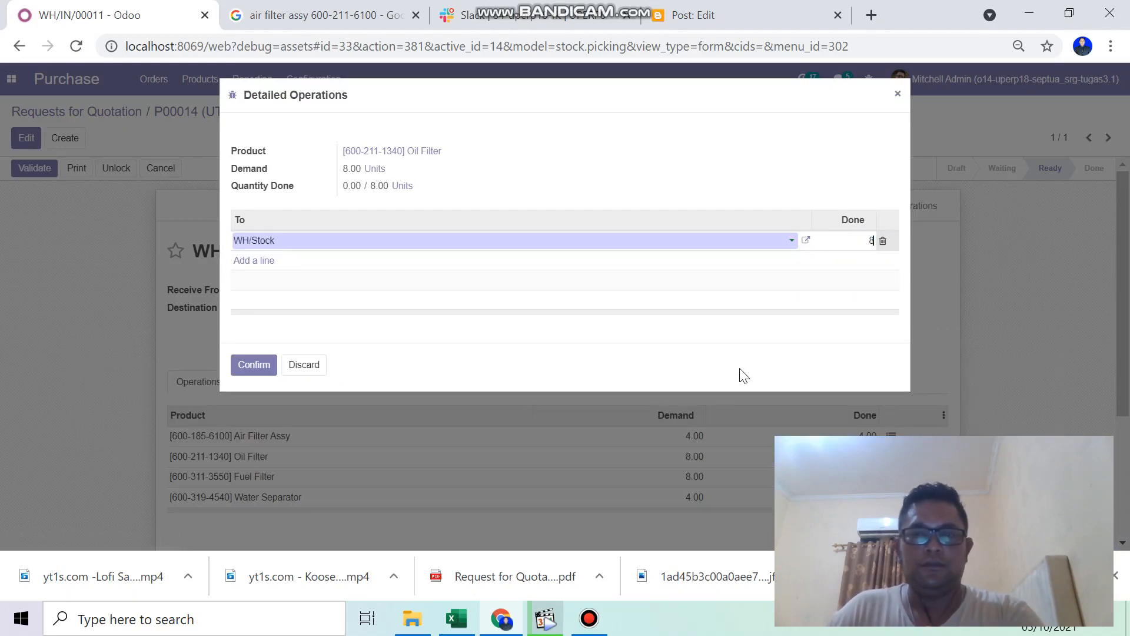
click(261, 368)
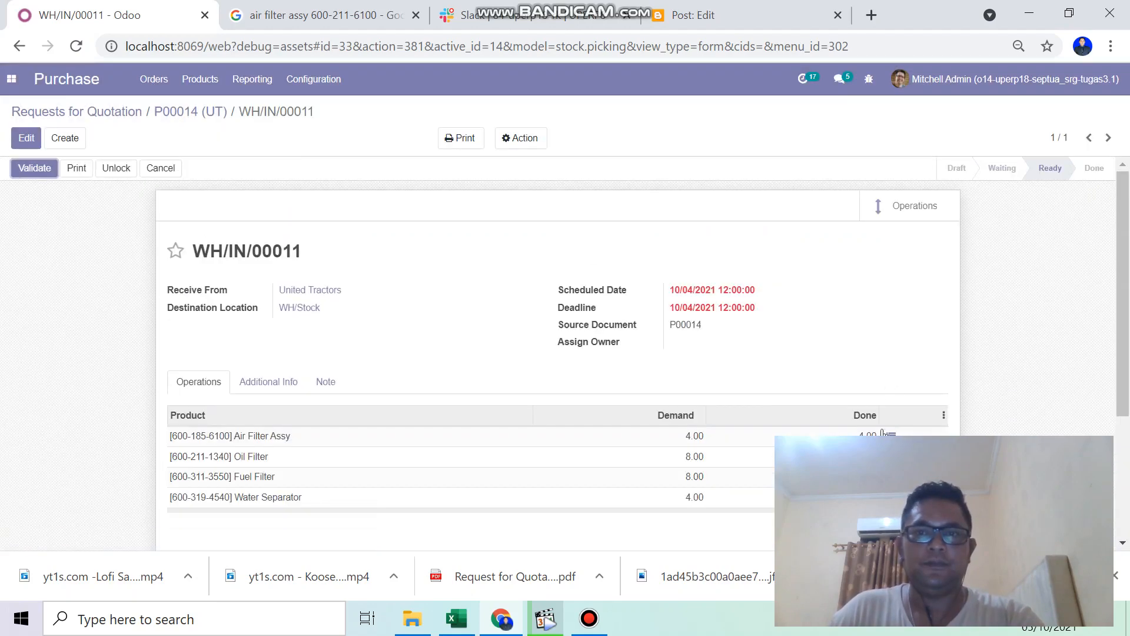
Record a done quantity of 8 into WH/Stock for the receipt's Fuel Filter and confirm its detailed operations.
click(891, 476)
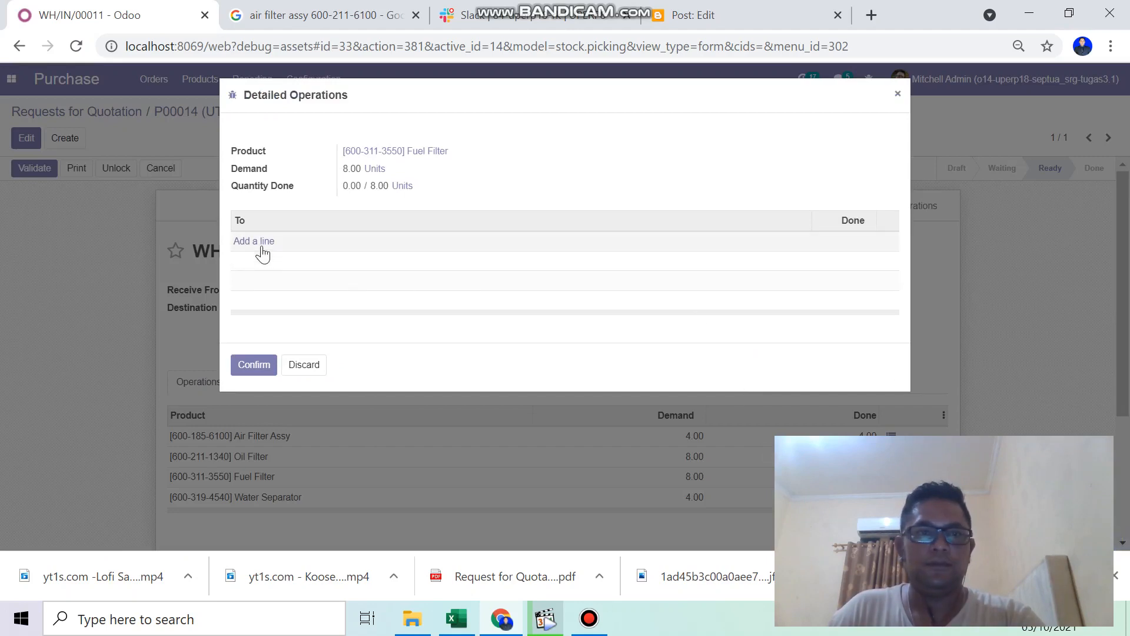
click(267, 255)
click(845, 240)
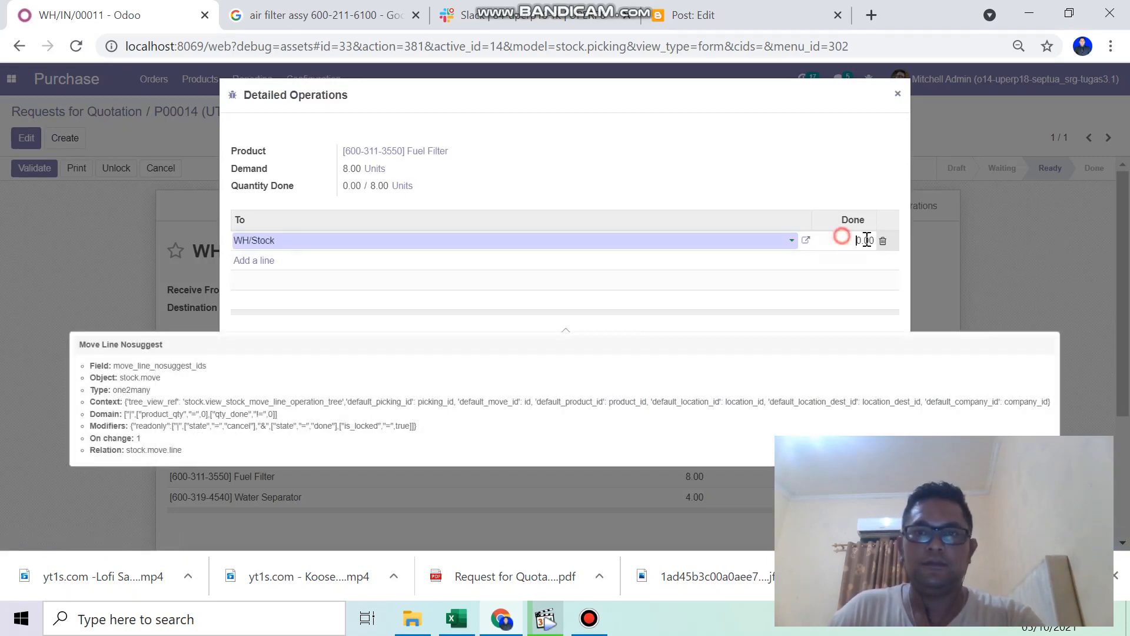
text(8)
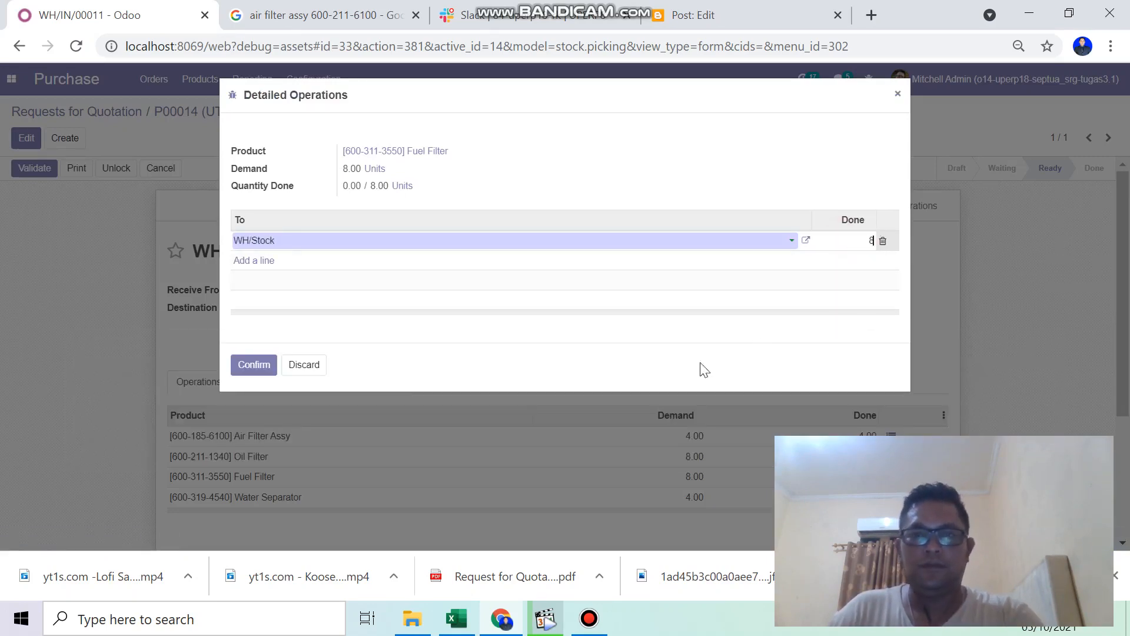
click(254, 364)
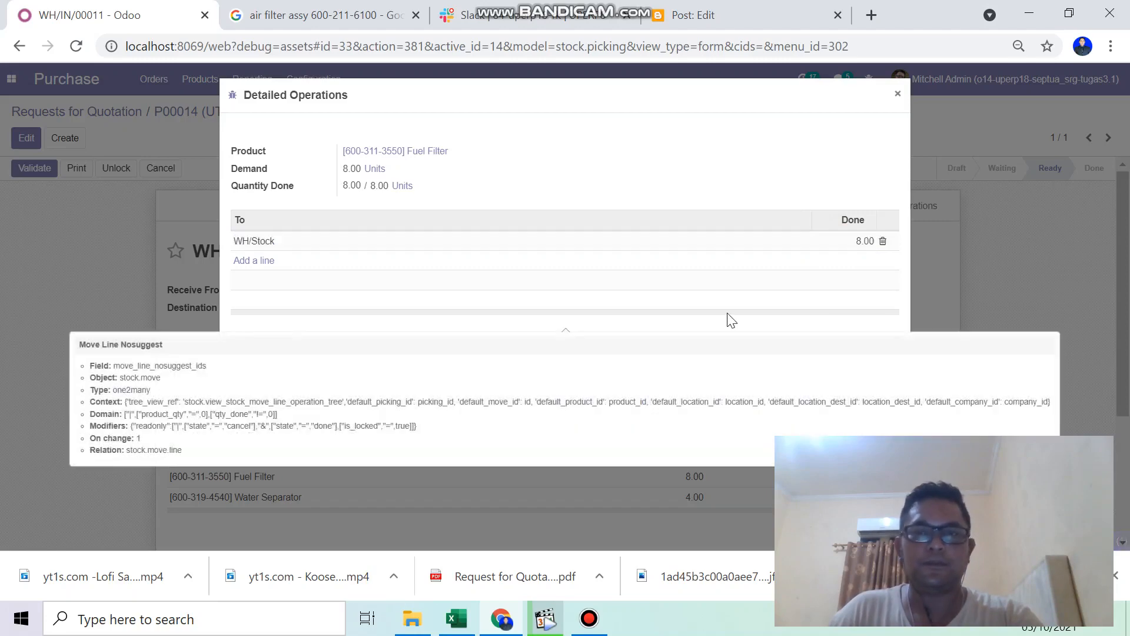
Record a done quantity of 4 into WH/Stock for the receipt's Water Separator and confirm its detailed operations.
scroll(838, 365, down, 4)
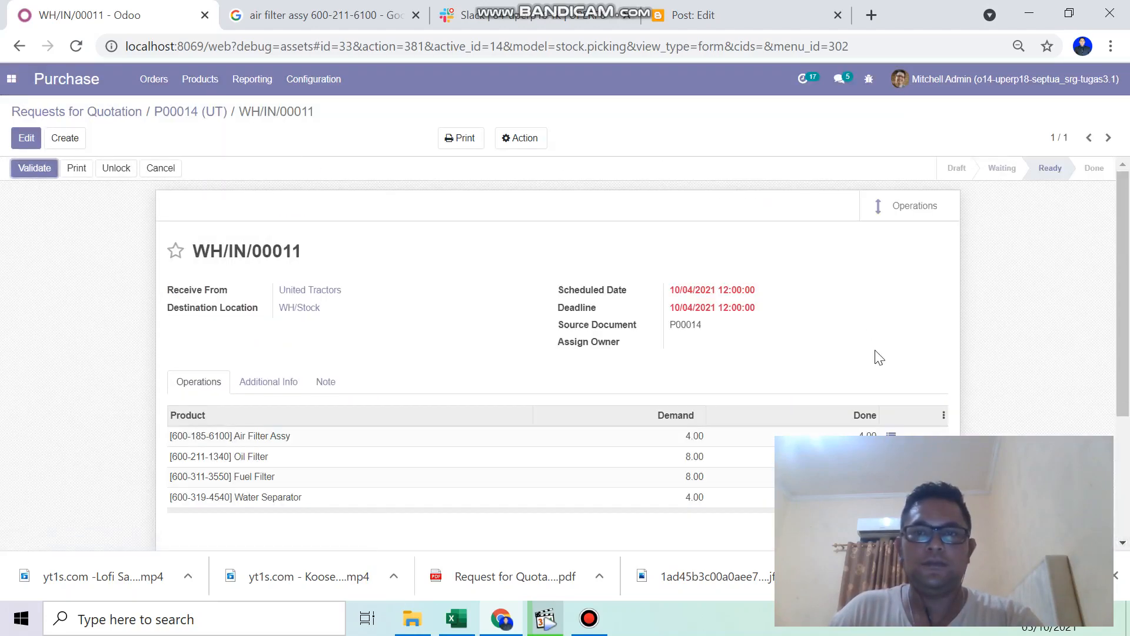
scroll(874, 353, down, 2)
click(866, 408)
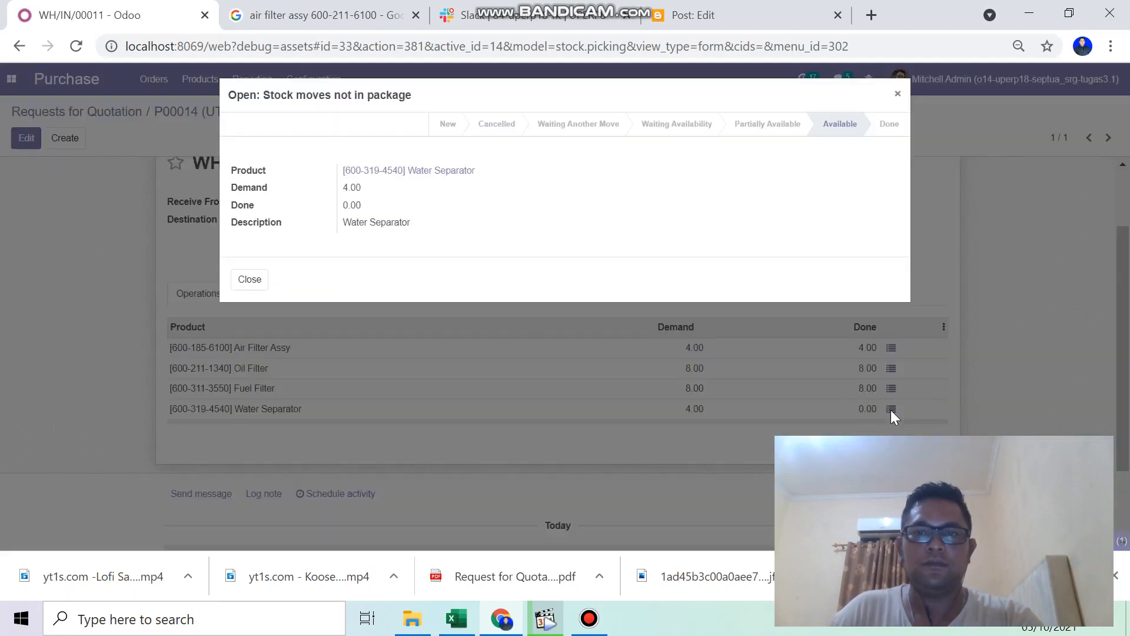
click(249, 281)
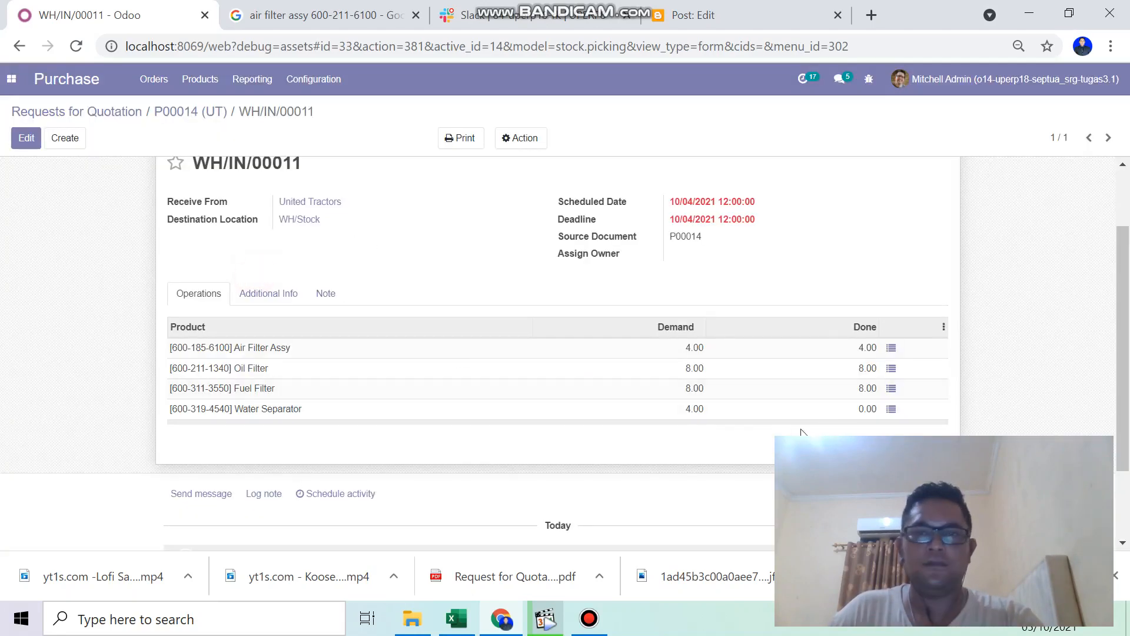
click(887, 414)
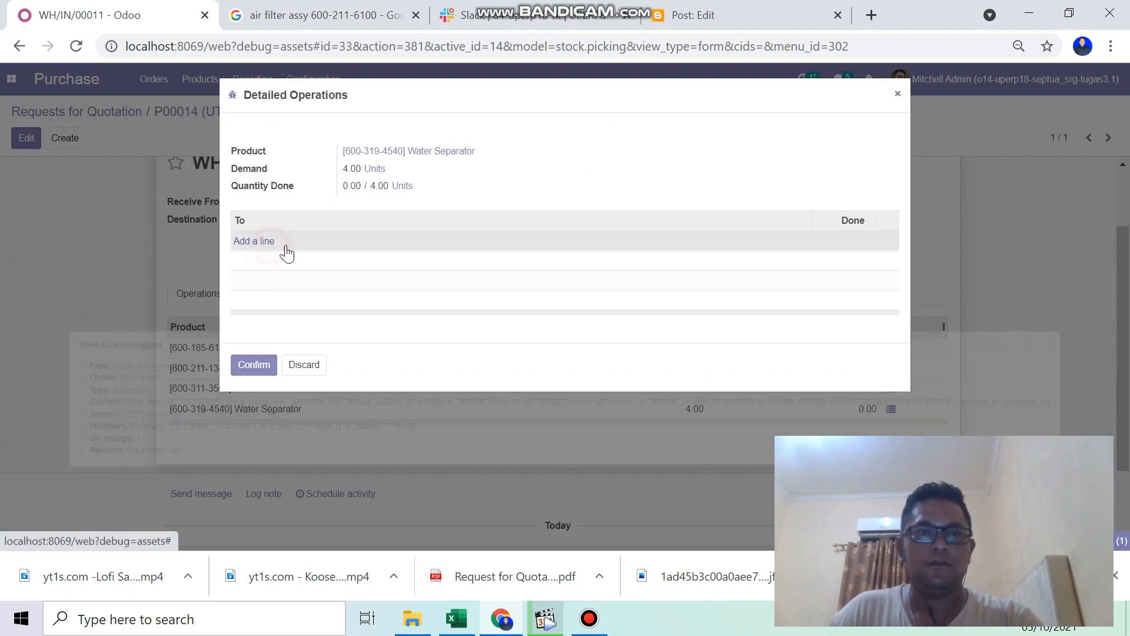
click(862, 240)
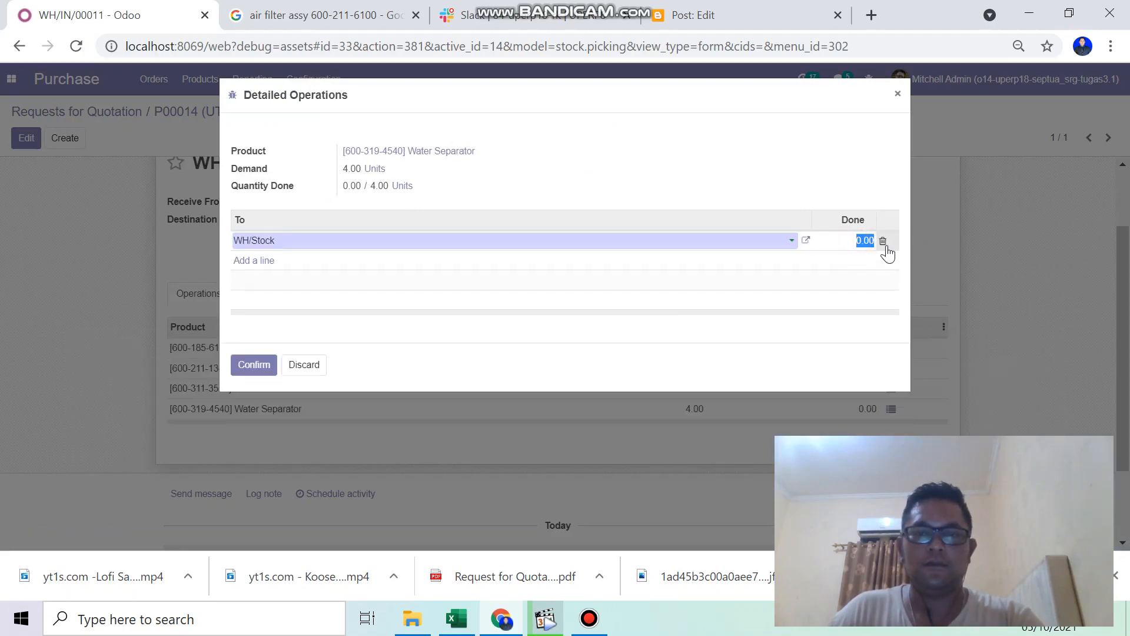
text(4)
click(248, 369)
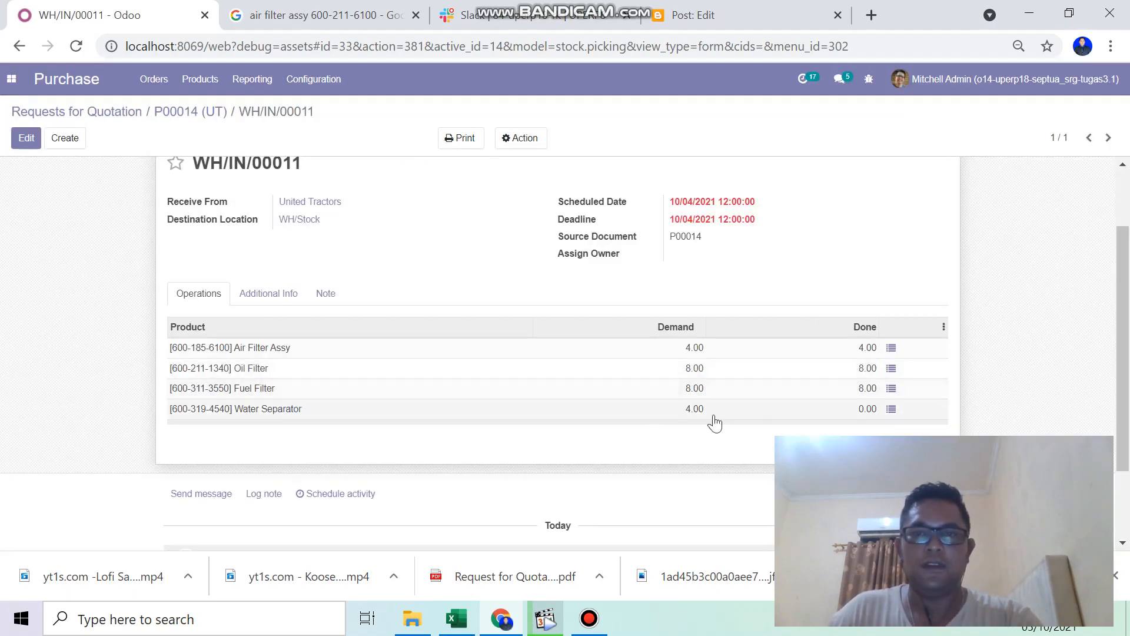
Validate the receipt after checking its done quantities, and review the processed product lines.
scroll(694, 395, down, 1)
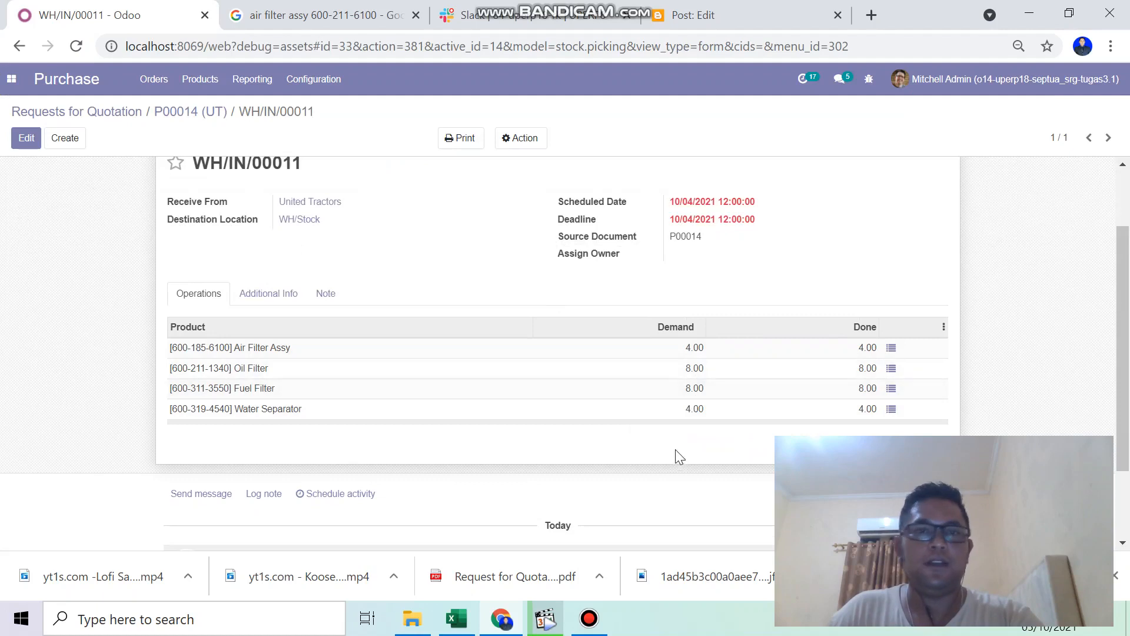
scroll(712, 430, up, 1)
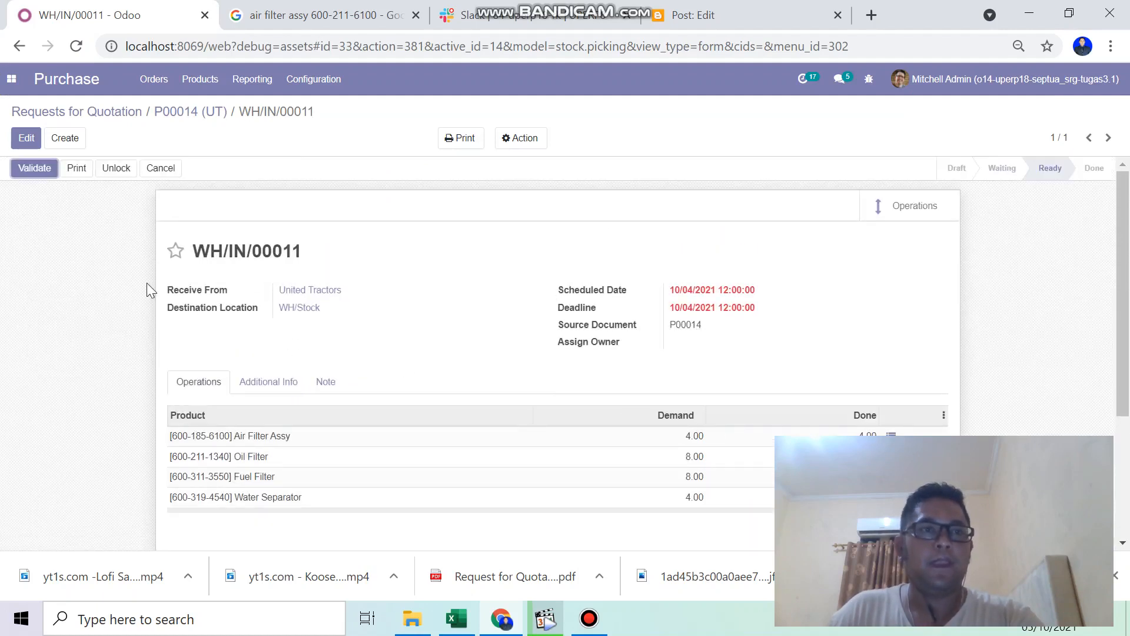
click(41, 169)
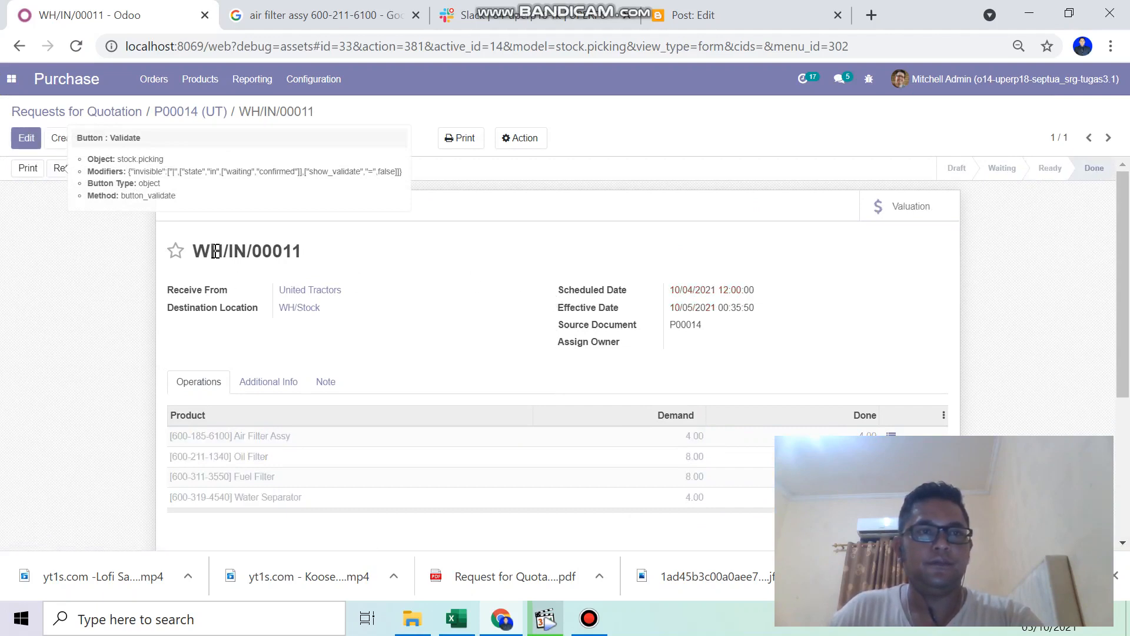
scroll(215, 253, down, 1)
scroll(215, 255, down, 2)
scroll(215, 253, up, 3)
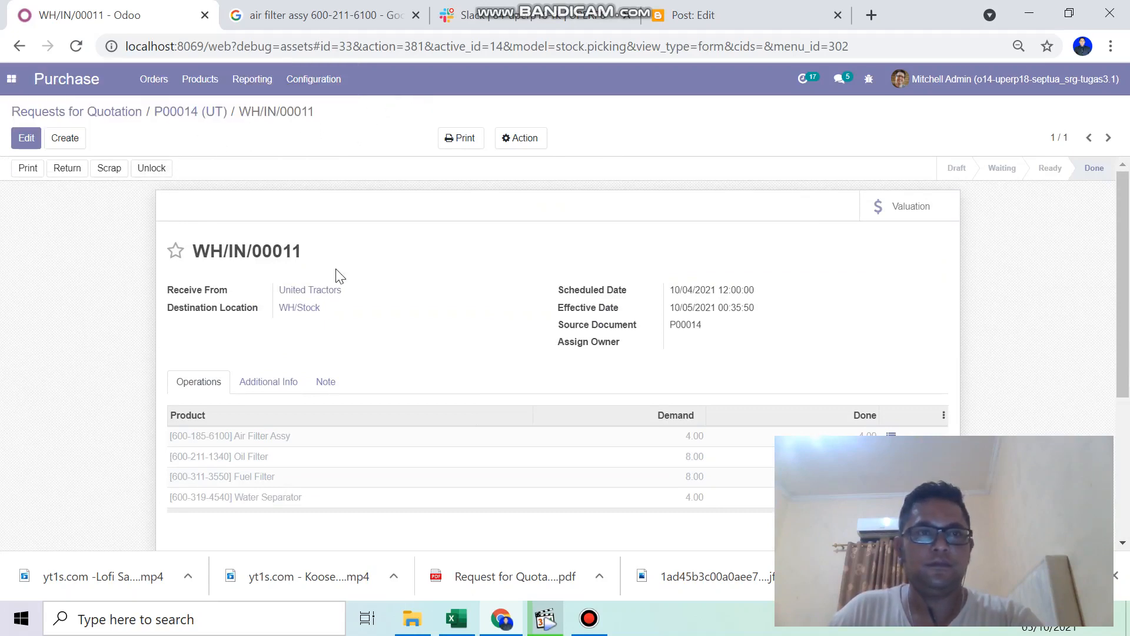
scroll(340, 276, down, 4)
scroll(340, 275, up, 5)
Open the United Tractors purchase order with Waiting Bills status from the purchase orders list and try to create its vendor bill.
click(143, 81)
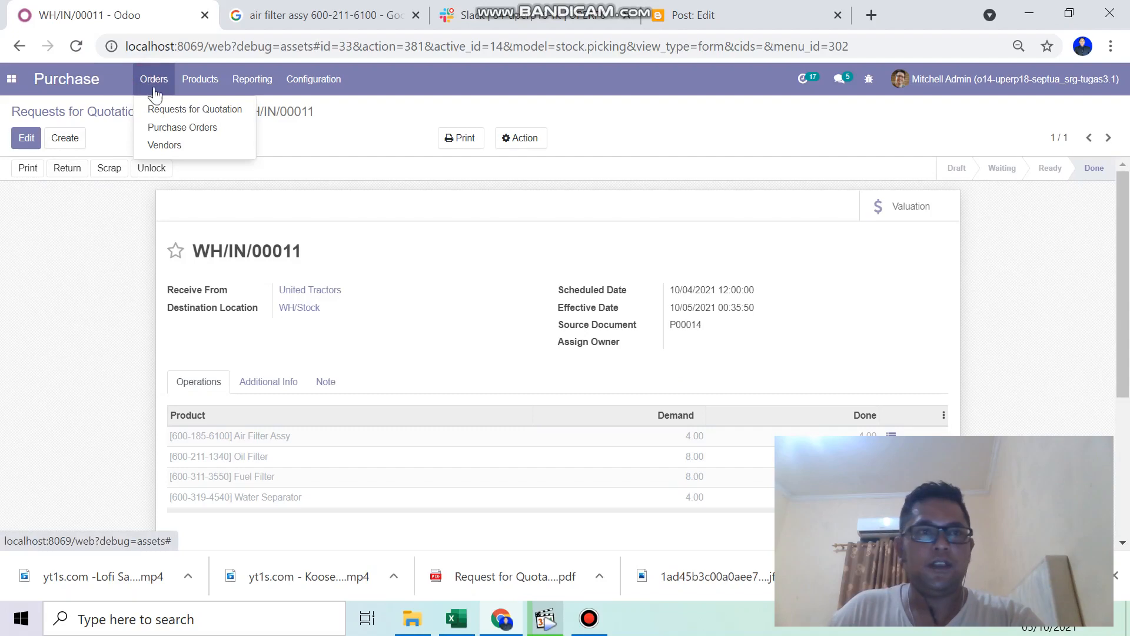
click(160, 127)
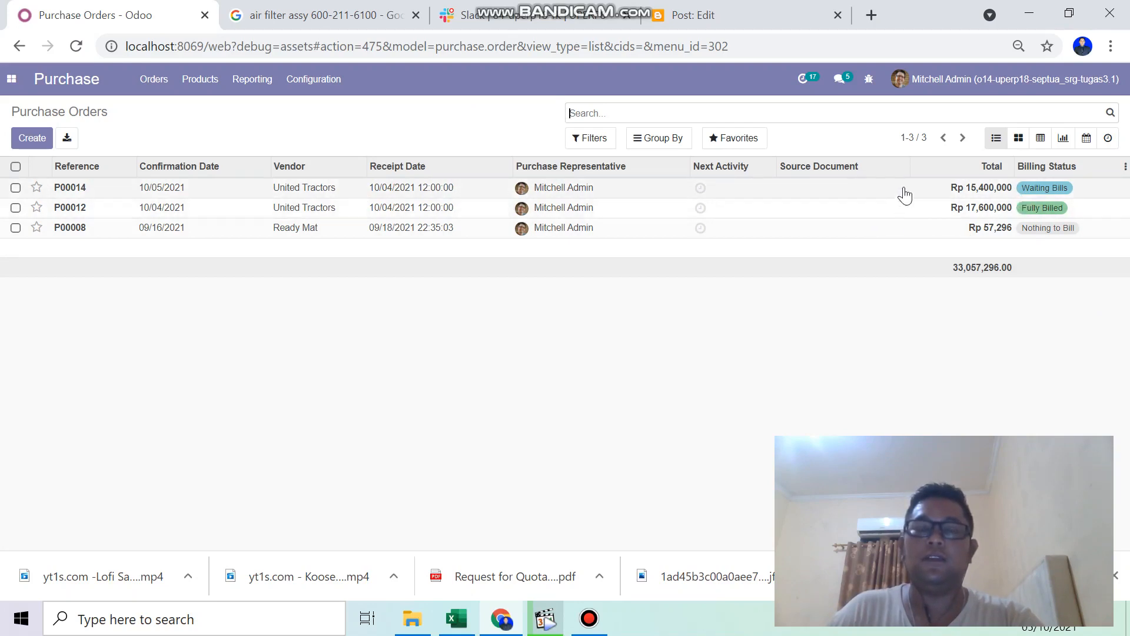
double_click(319, 187)
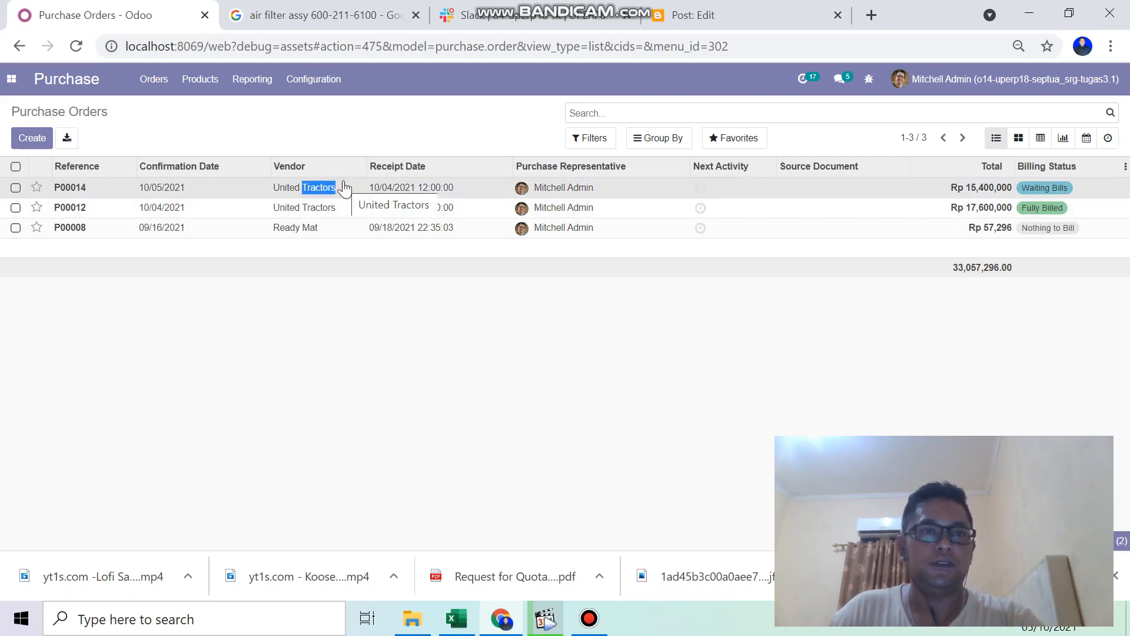
click(344, 187)
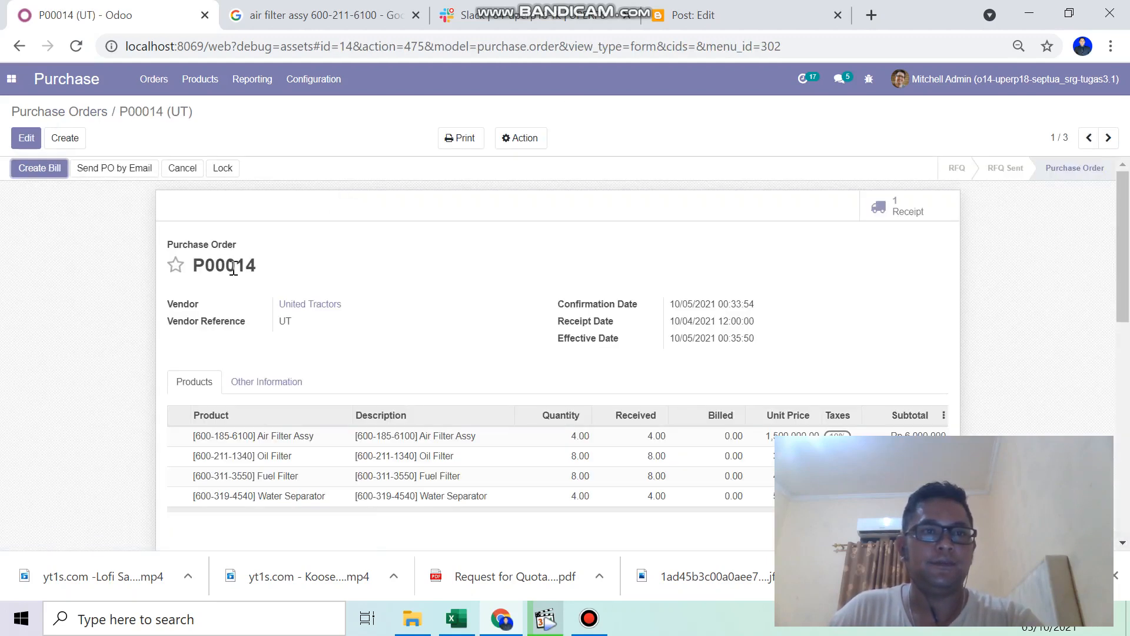
click(42, 170)
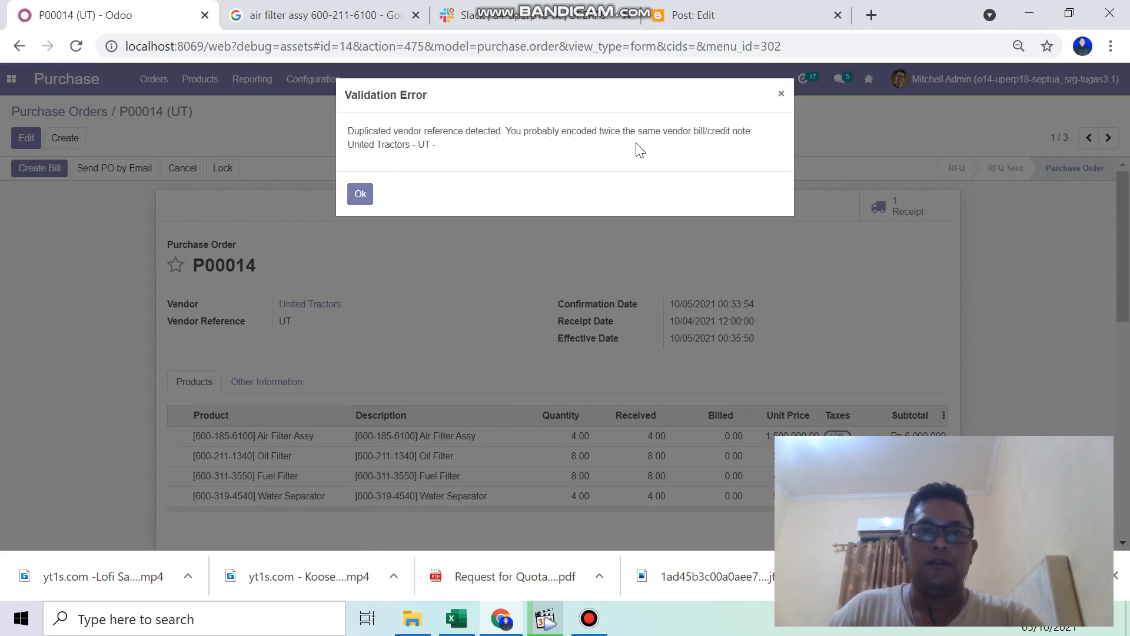
click(367, 195)
Review the purchase order with vendor reference UT-2, checking its received and billed quantities.
scroll(377, 235, down, 3)
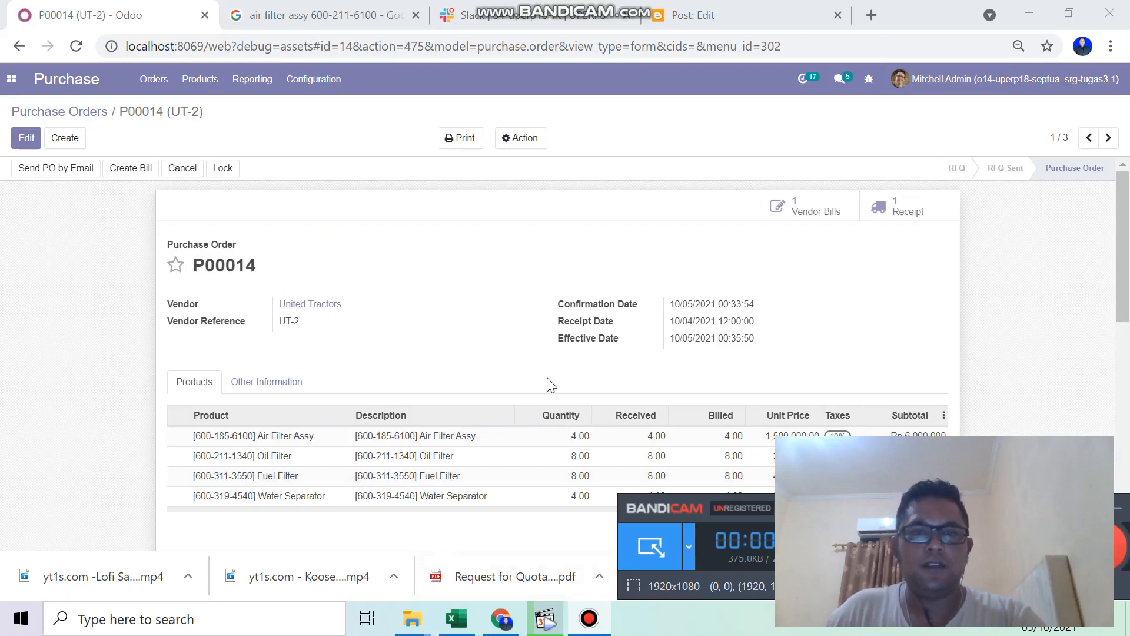
scroll(549, 384, down, 5)
scroll(548, 384, up, 5)
scroll(549, 384, down, 3)
scroll(550, 383, up, 2)
scroll(552, 383, up, 2)
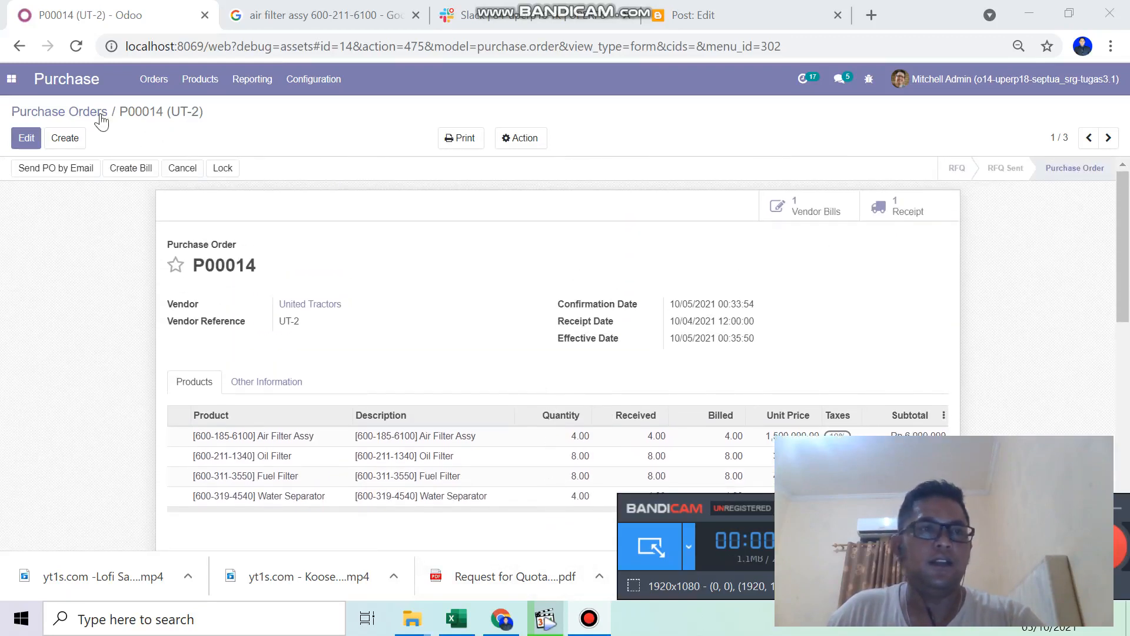
Return to the list of purchase orders to check their billing status.
click(154, 79)
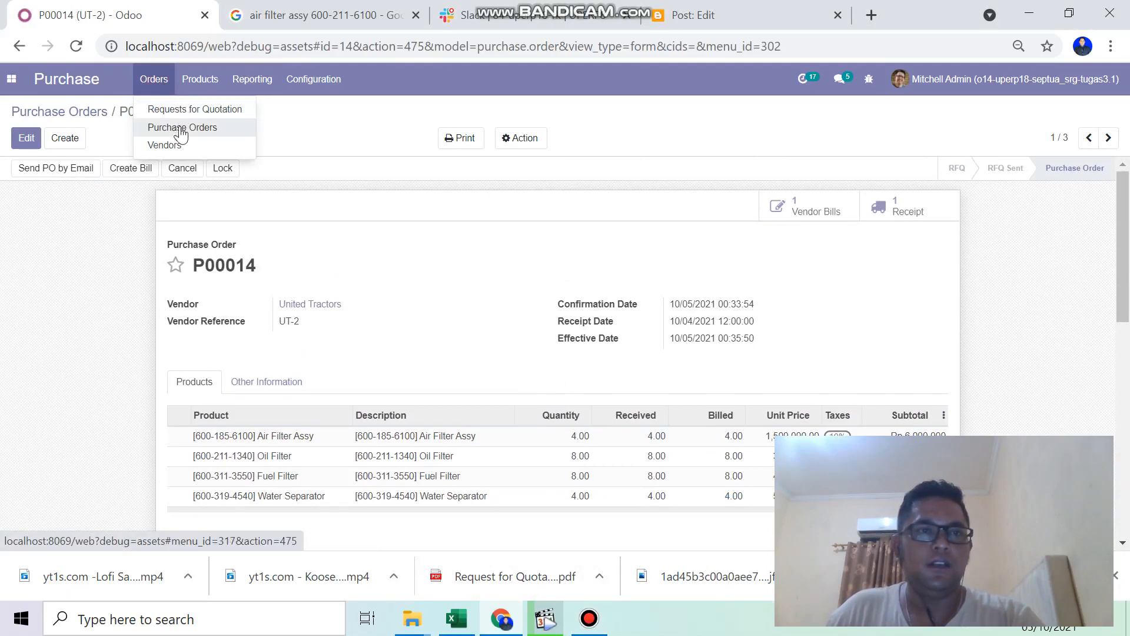